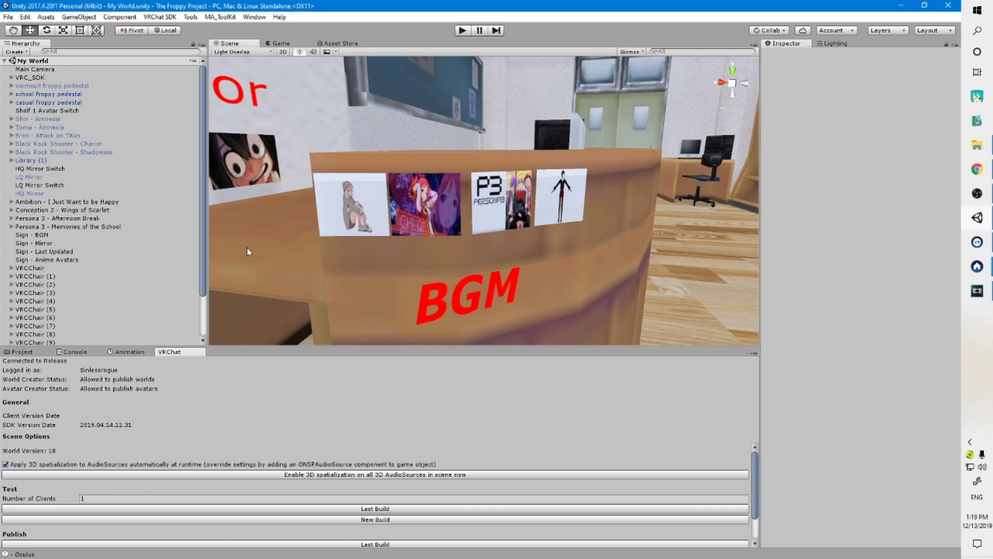
Select the song cubes on the pedestal: Afternoon Break, Memories of the School and Ambition.
left_click(367, 193)
left_click(422, 186)
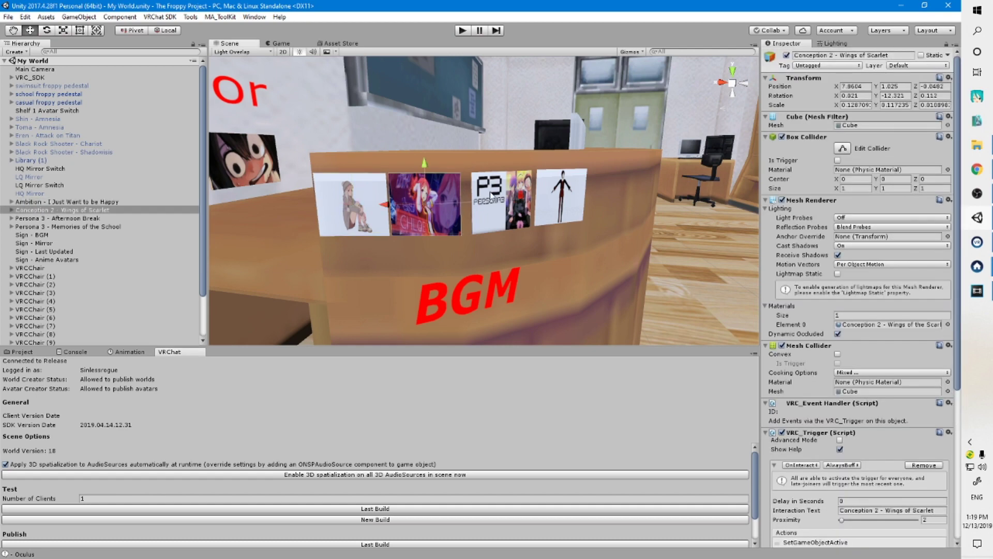
left_click(491, 195)
left_click(558, 190)
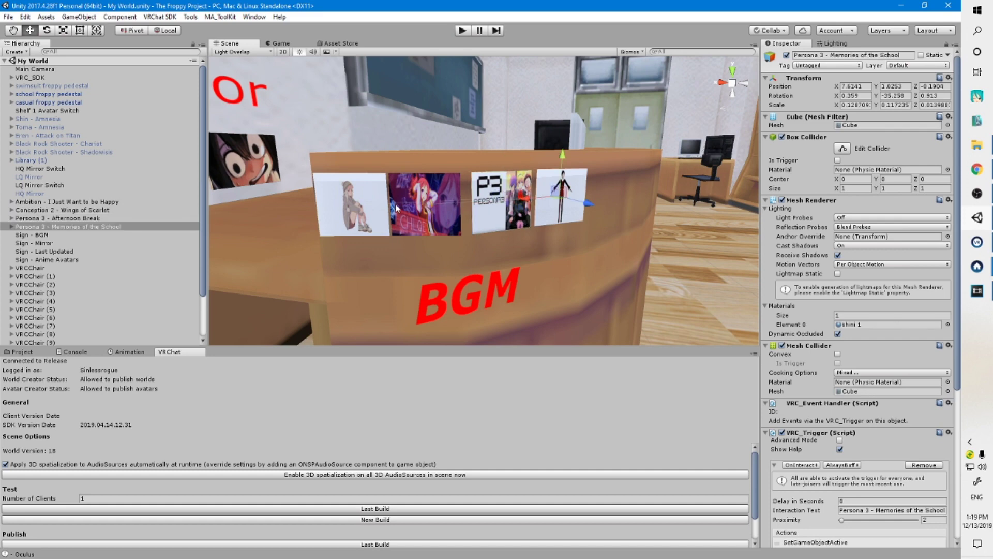
left_click(335, 212)
Expand the song cubes in the Hierarchy and inspect the 'I just want to be happy' and 'wings of scarlet' children.
left_click(56, 204)
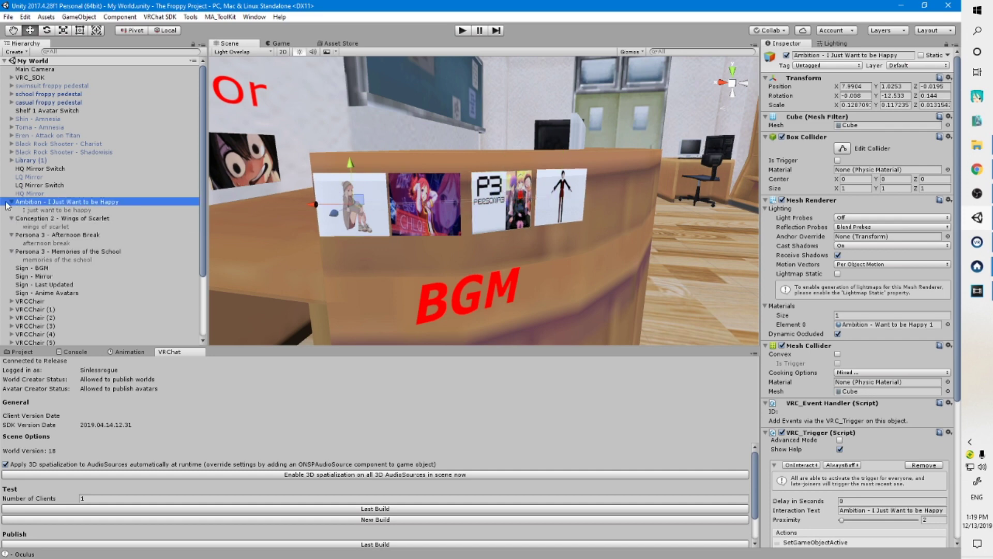
left_click(60, 210)
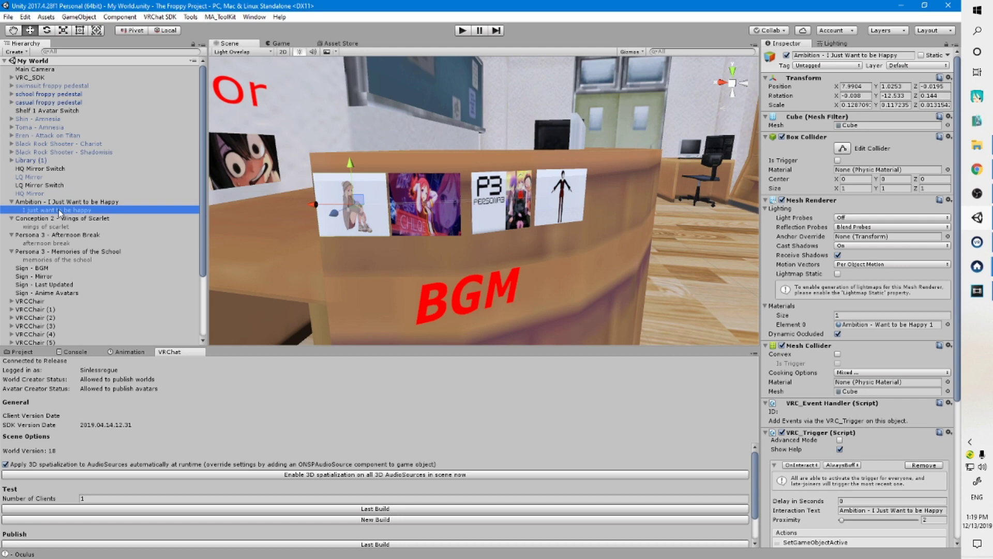
left_click(59, 227)
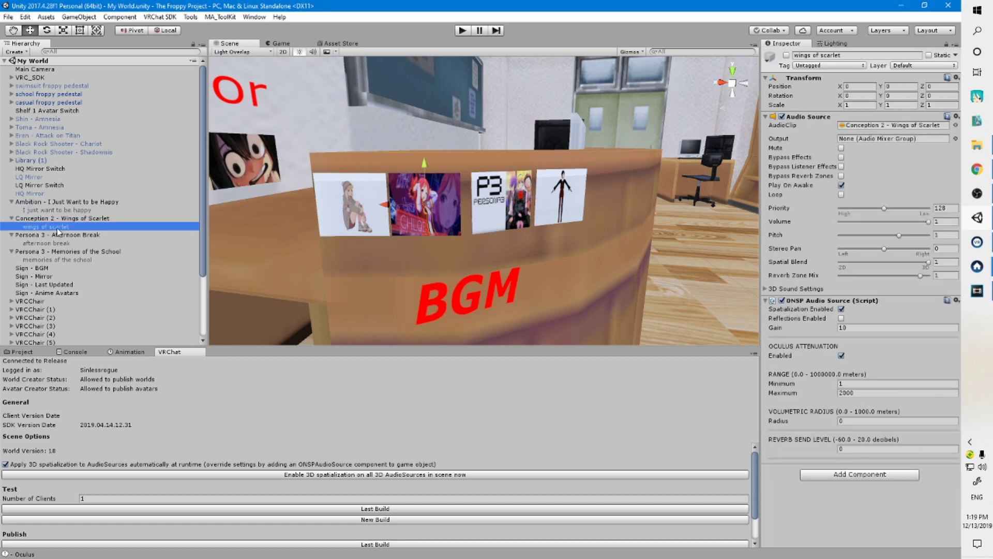
right_click(48, 203)
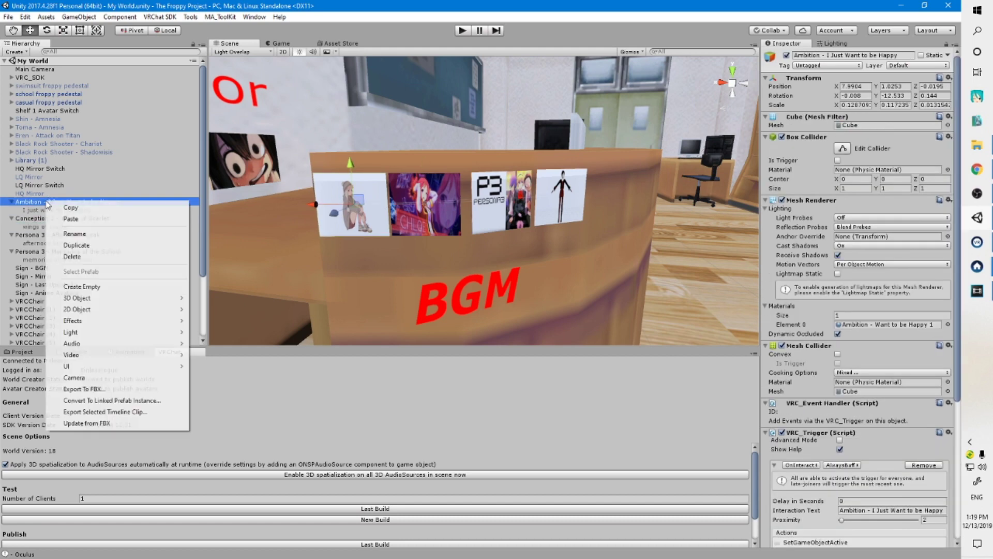
mouse_move(182, 333)
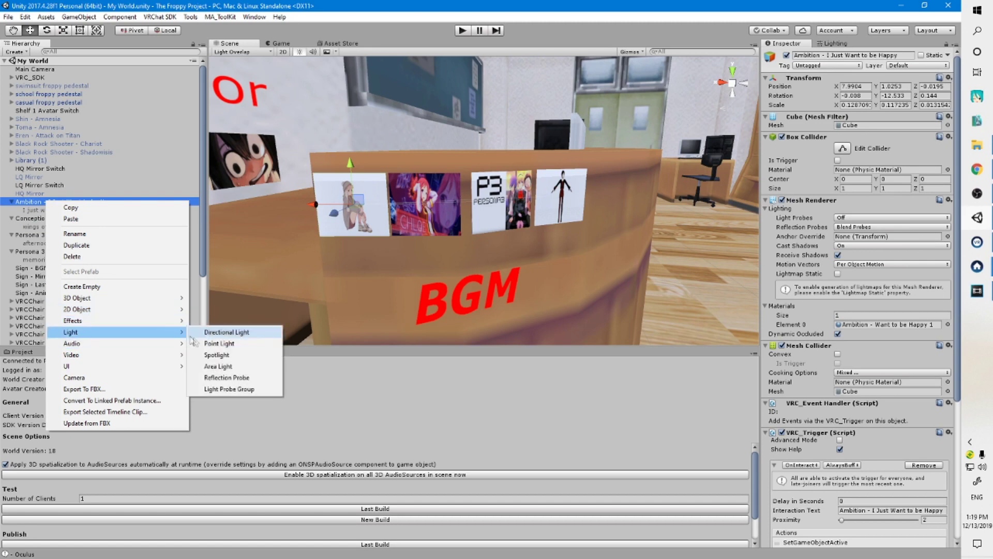
left_click(207, 343)
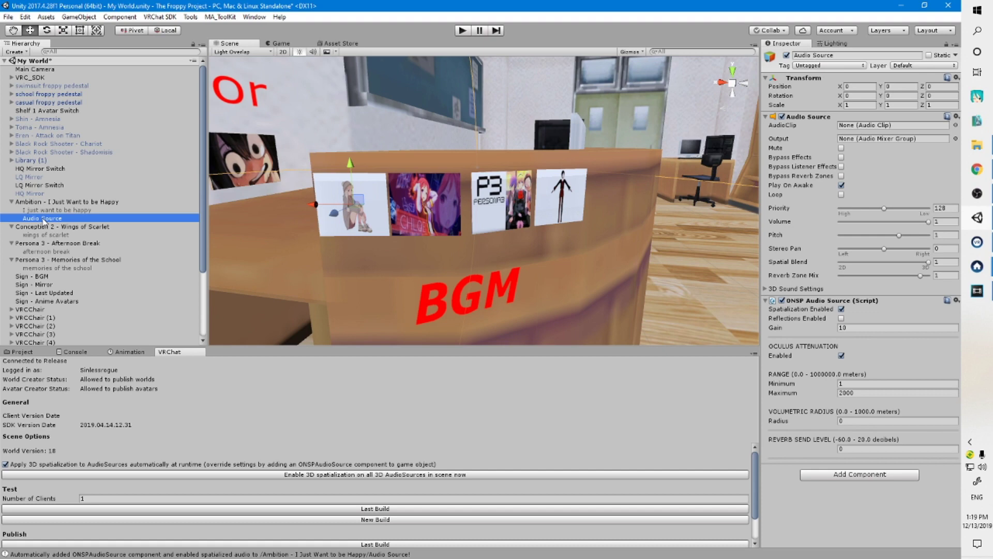
key("Delete")
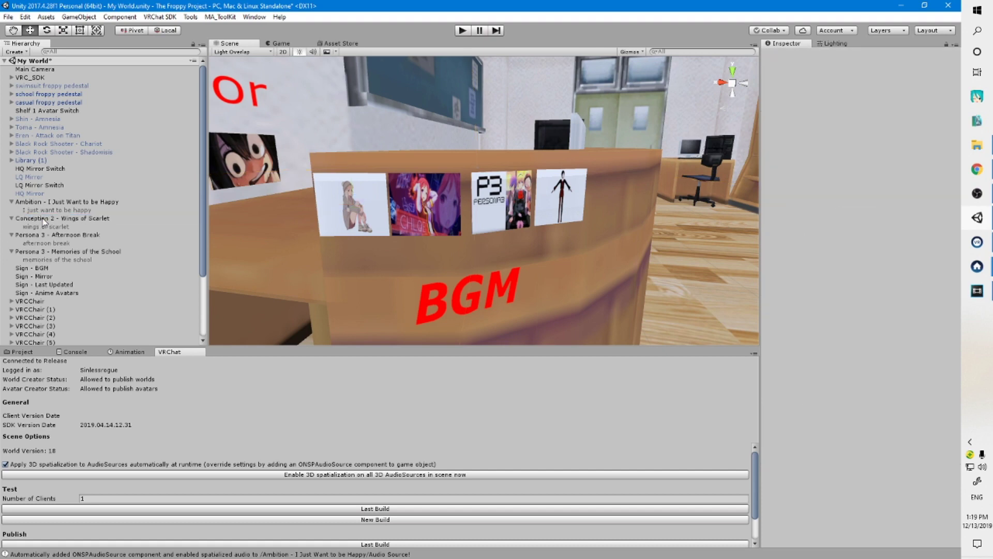
Drag the Ambition clip from the Audios folder onto the inactive 'I just want to be happy' child.
left_click(21, 351)
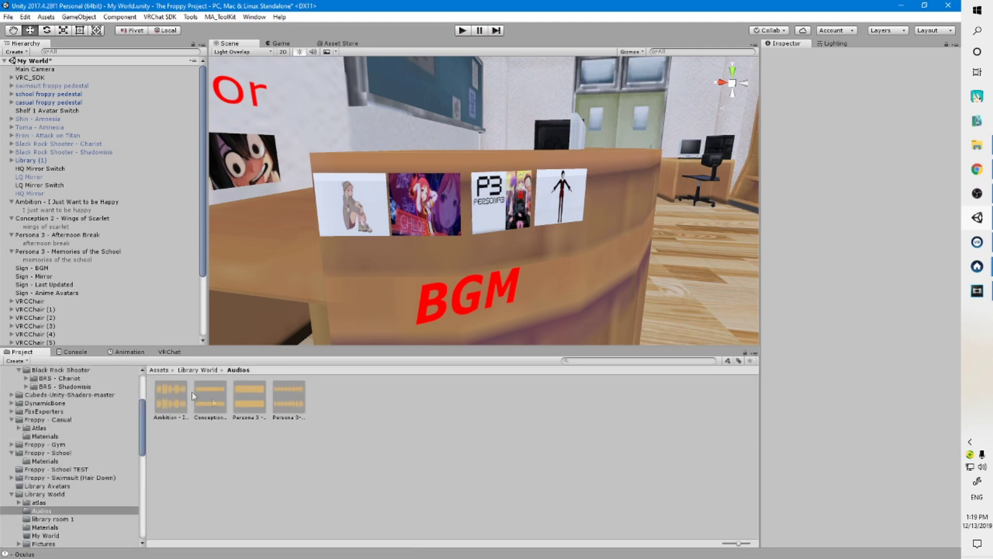
left_click_drag(185, 390, 52, 210)
left_click(51, 209)
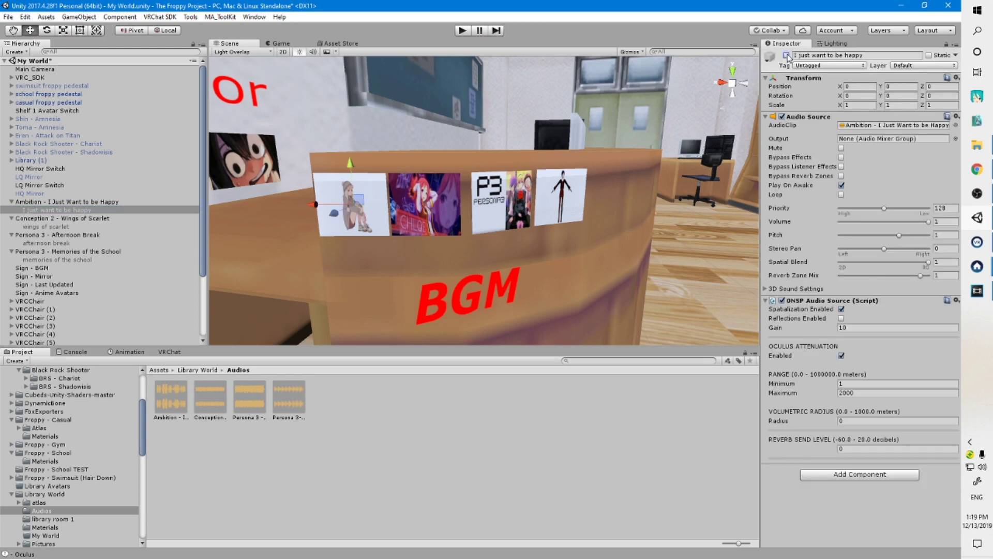
left_click(787, 55)
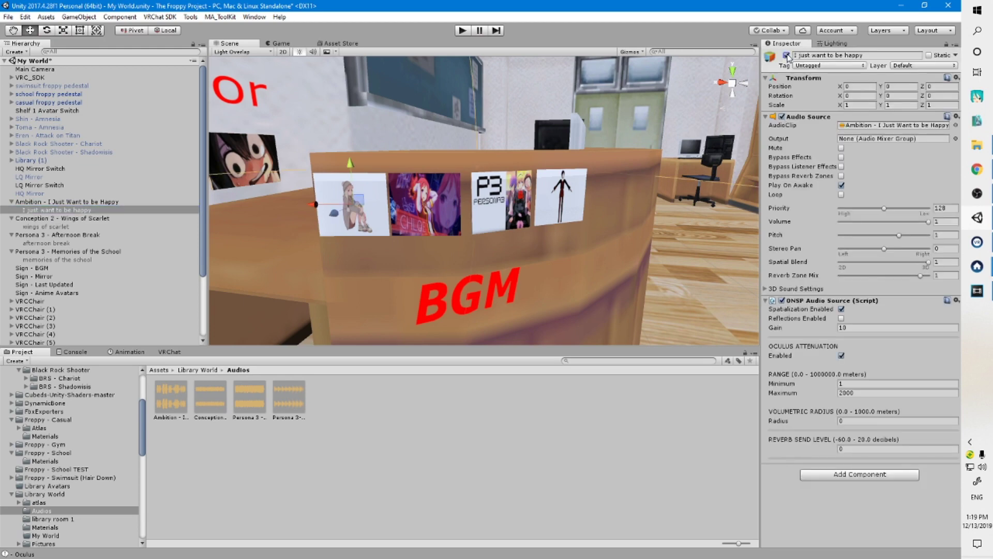
left_click(786, 55)
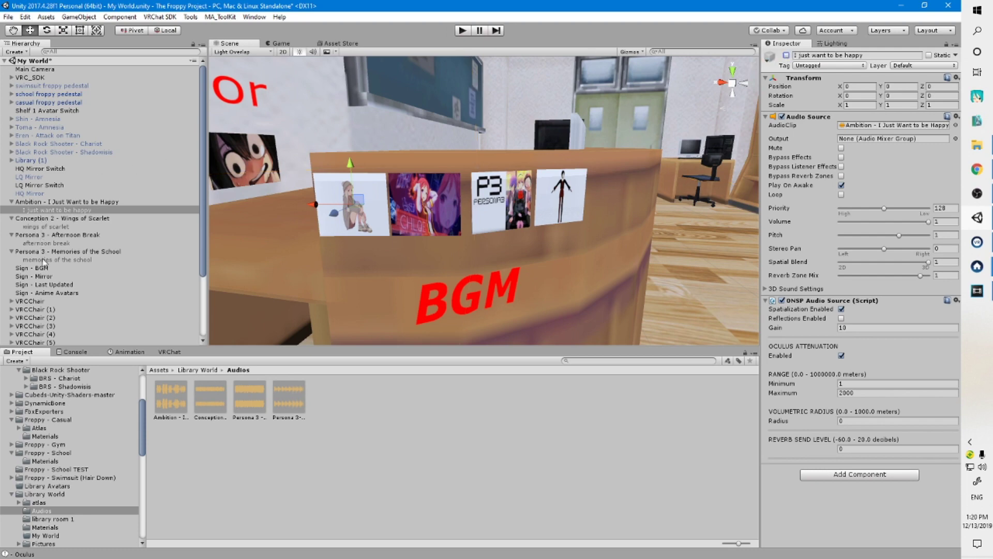
left_click(54, 202)
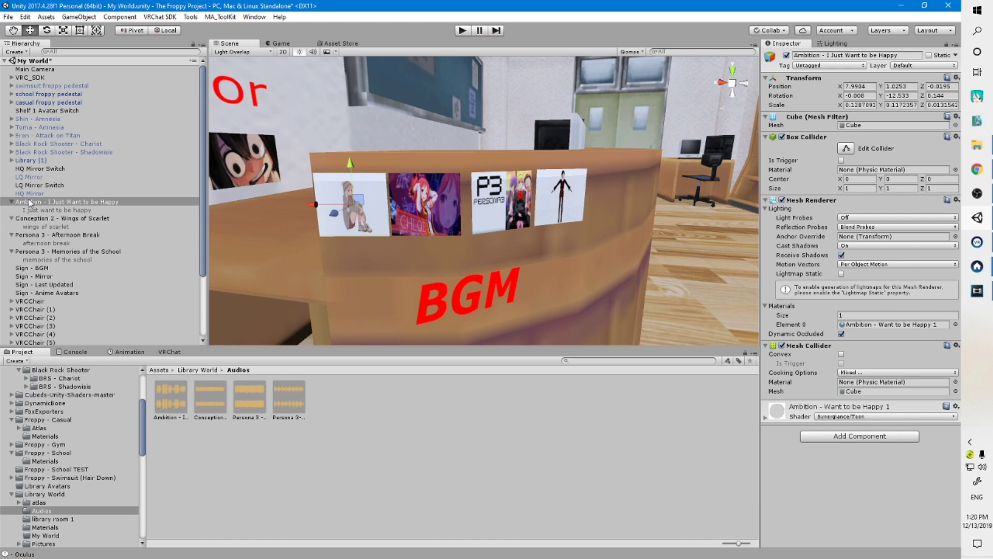
Add a VRC_Trigger component to the Ambition cube with its trigger type set to OnInteract.
left_click(842, 436)
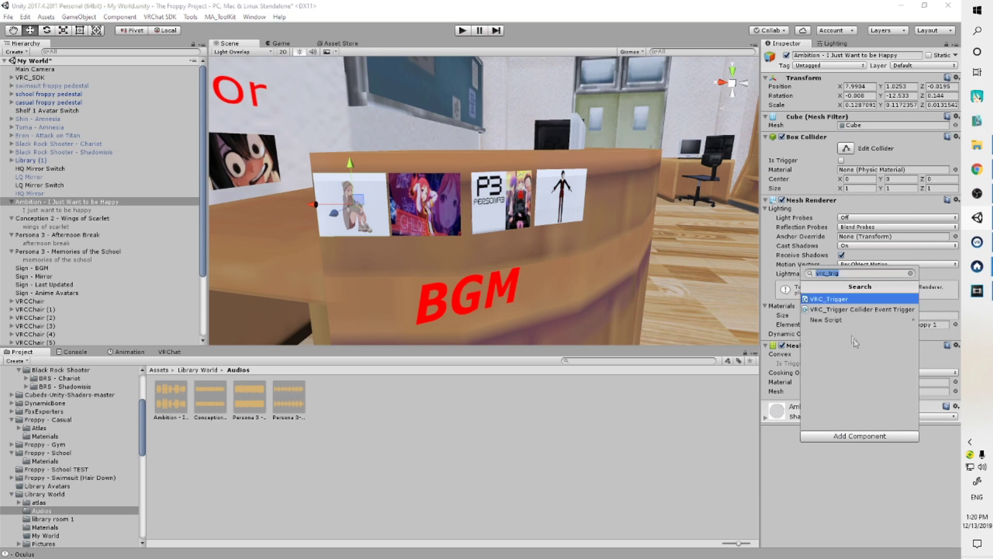
left_click(839, 299)
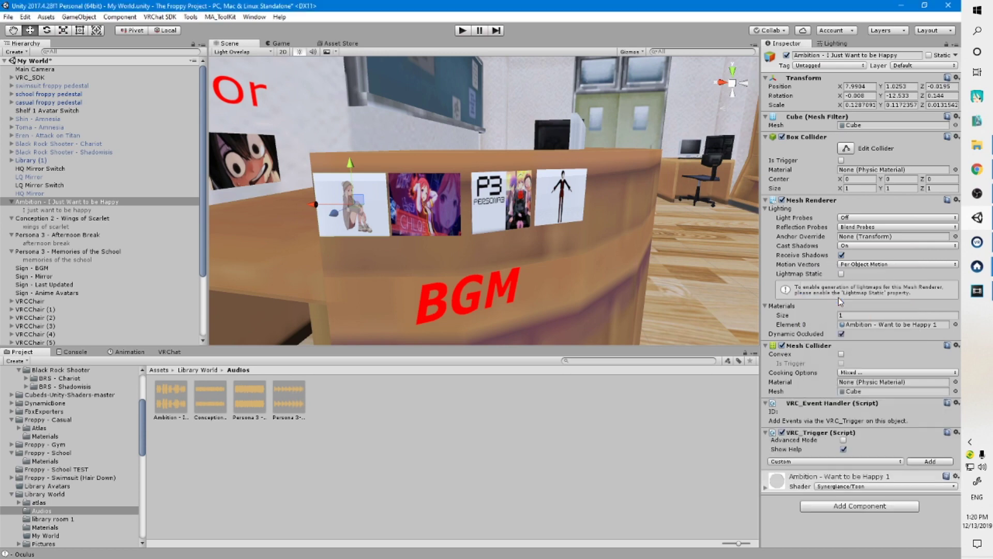
left_click(894, 465)
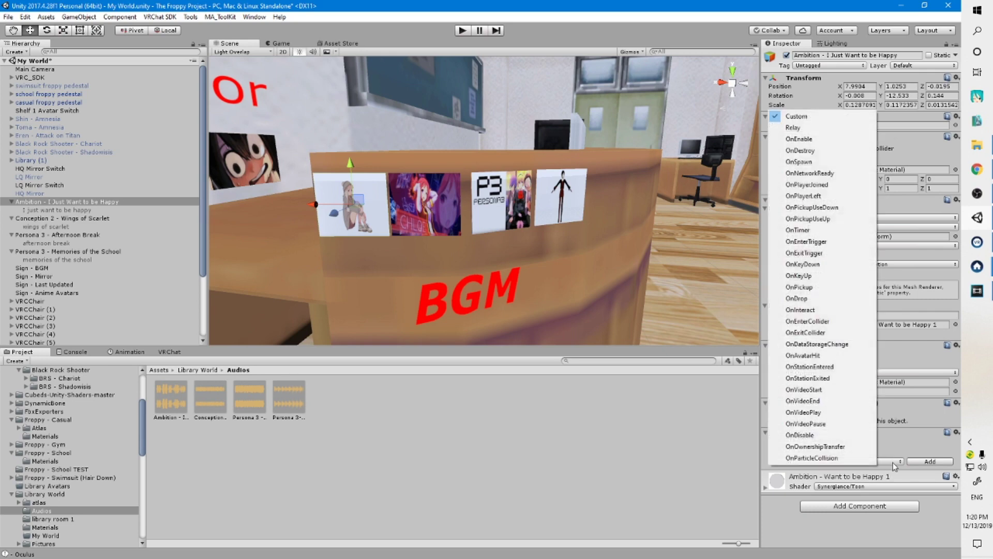
left_click(813, 313)
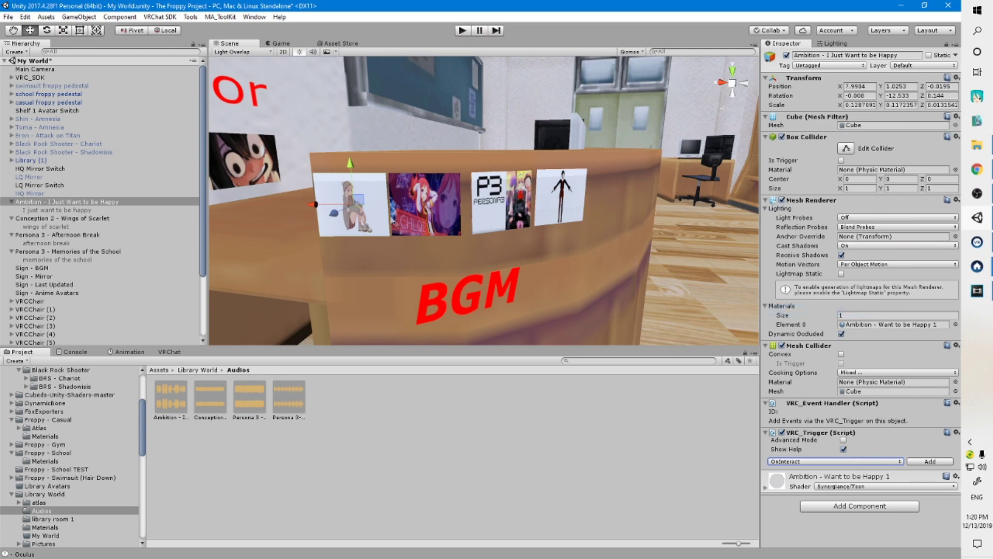
Add an OnInteract entry with a SetGameObjectActive action to the Ambition cube's trigger.
left_click(933, 461)
scroll(902, 443, "down", 3)
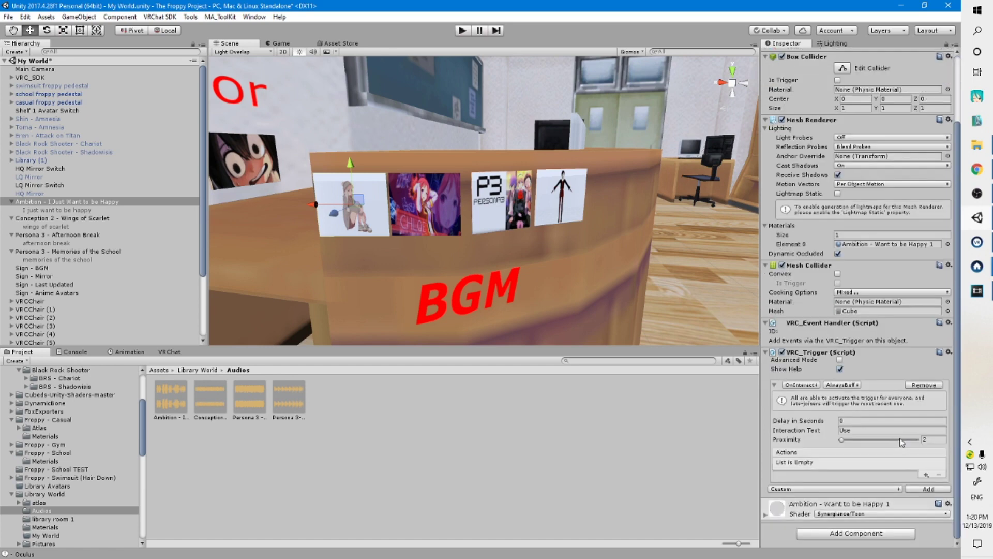
left_click(926, 474)
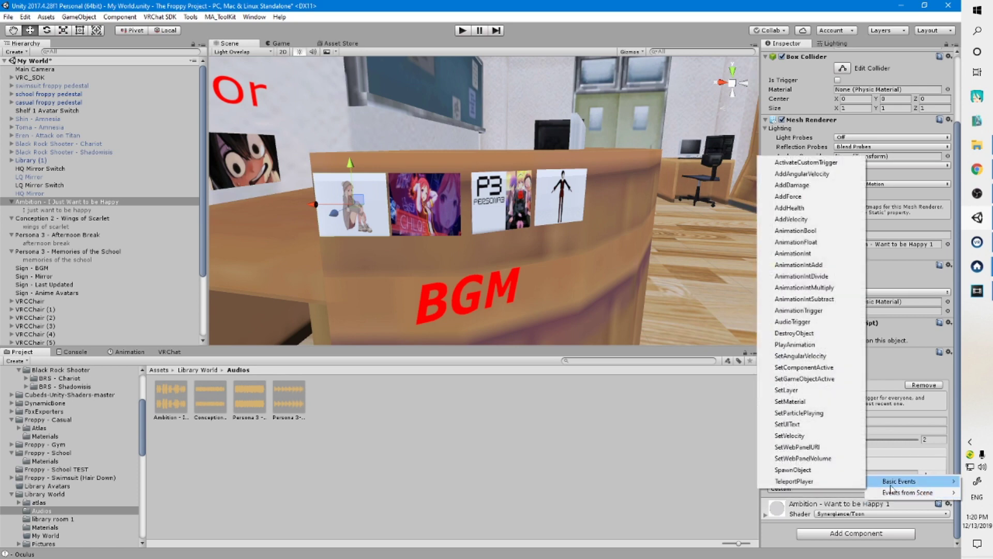
mouse_move(900, 481)
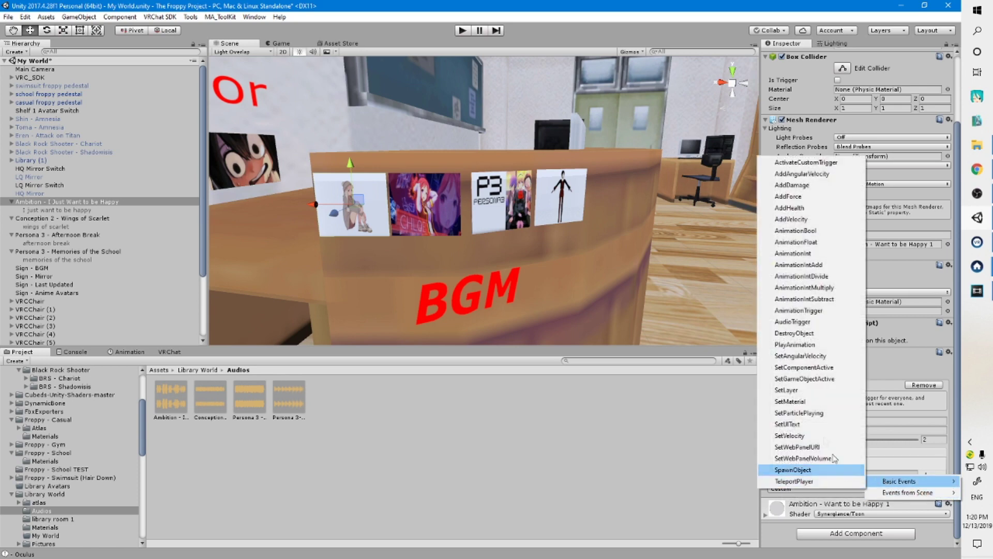
left_click(813, 379)
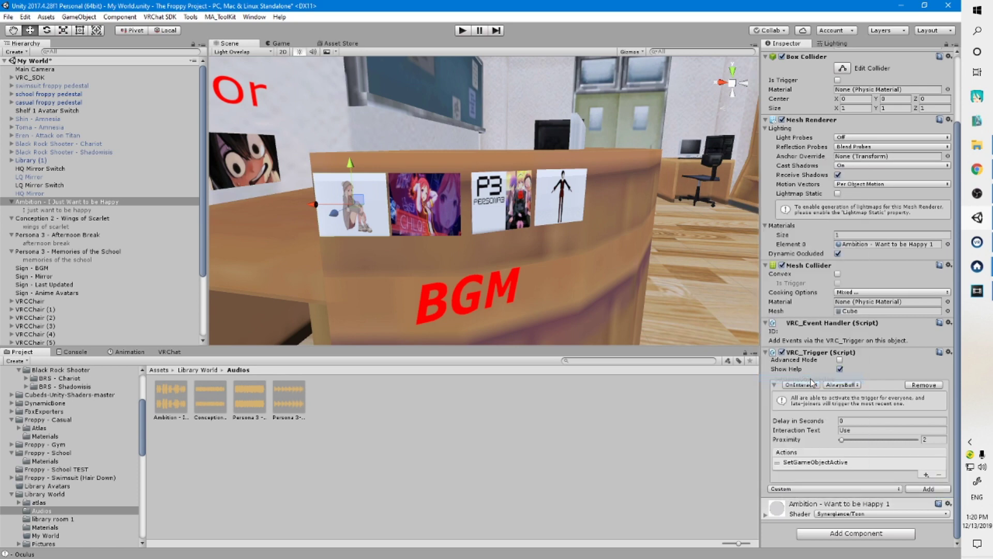
Make 'I just want to be happy' the action's receiver with operation Toggle.
left_click(775, 469)
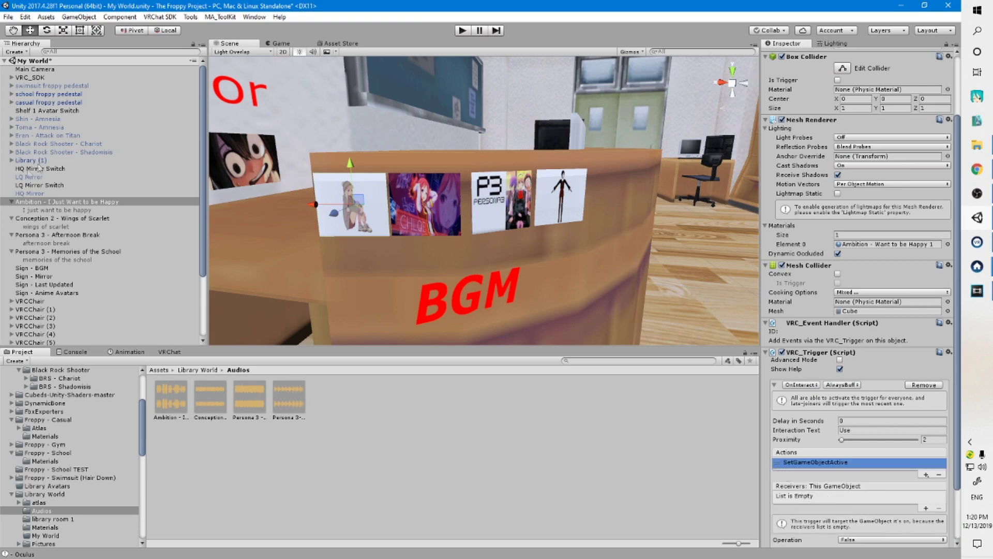
left_click_drag(52, 210, 791, 489)
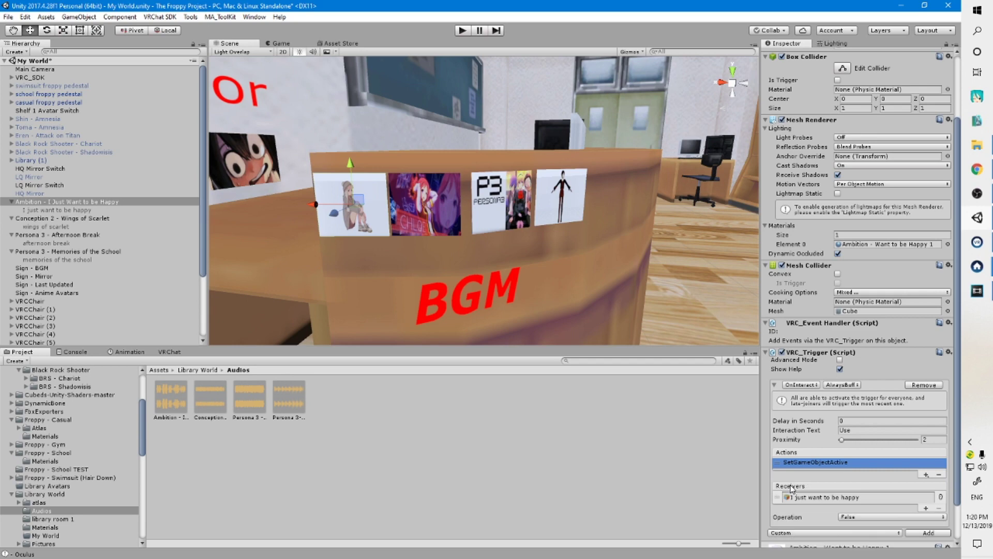
left_click(853, 517)
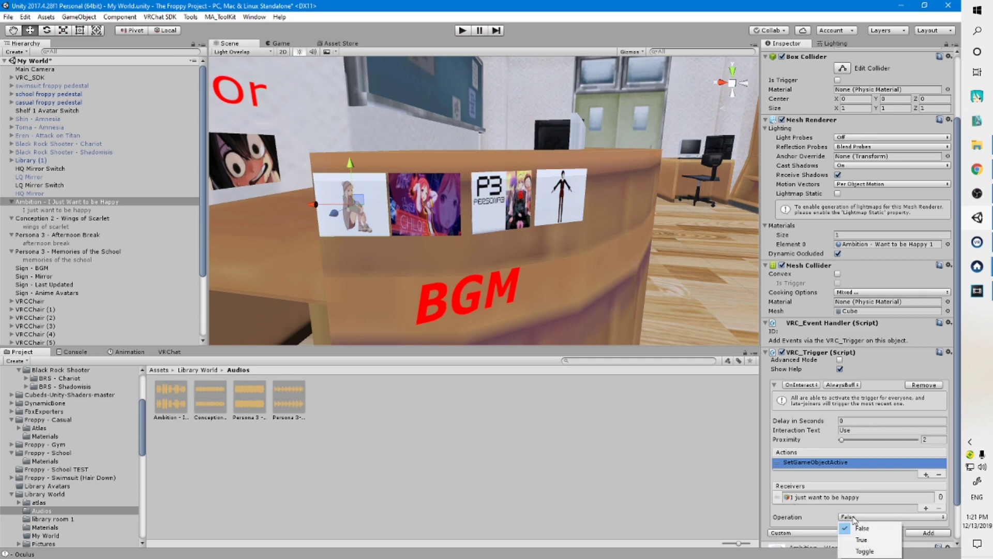
left_click(863, 550)
scroll(911, 394, "down", 3)
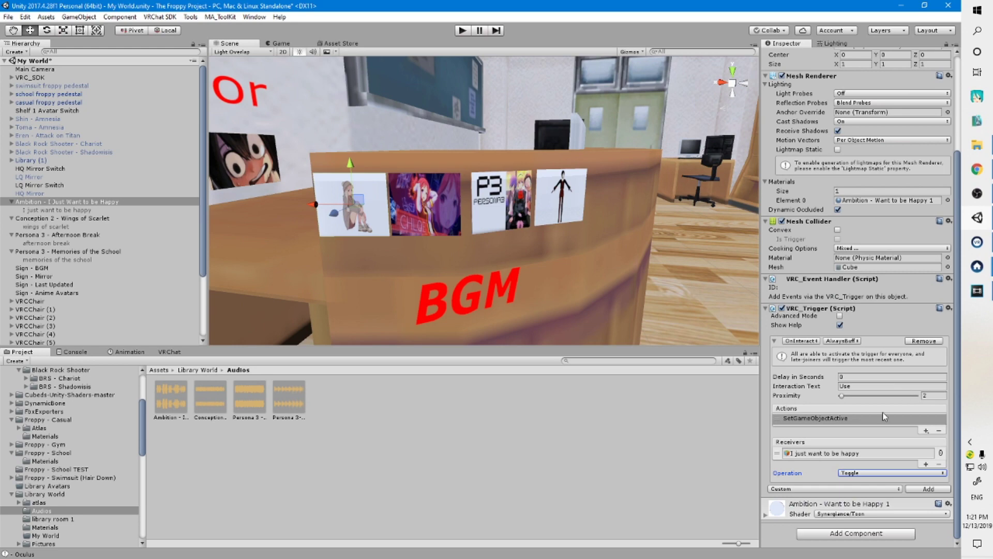
Add a second VRC_Trigger component to the Ambition cube.
left_click(849, 536)
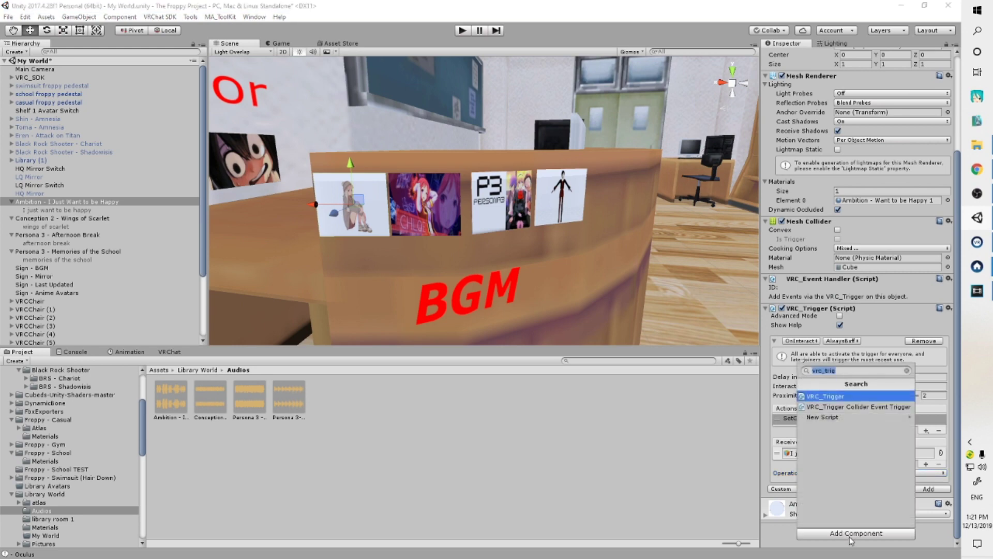
left_click(831, 397)
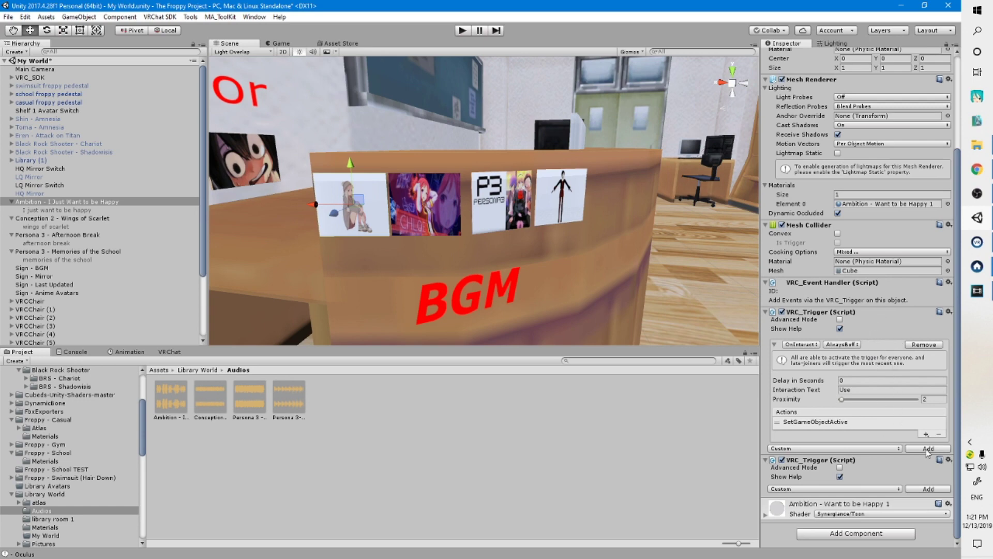
left_click(887, 450)
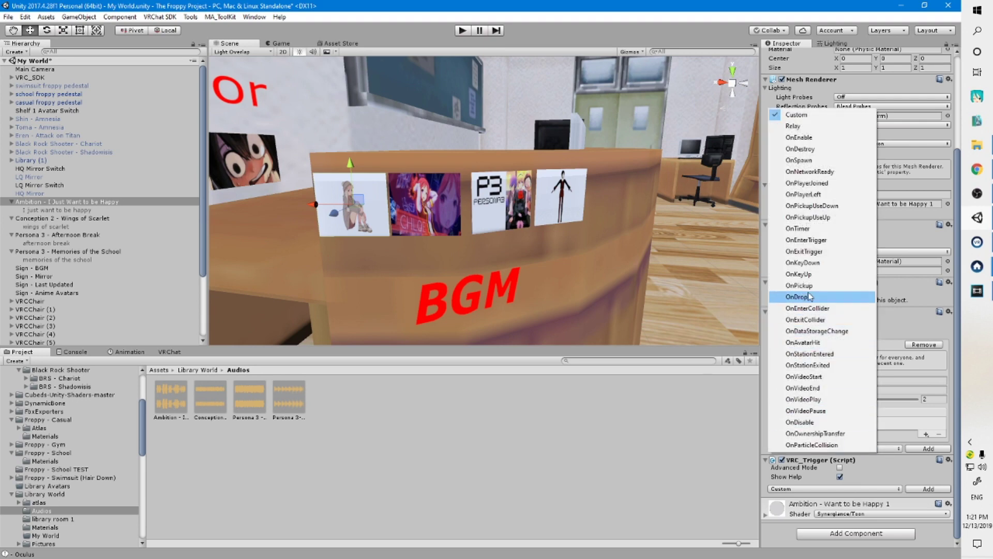
left_click(882, 458)
left_click(884, 458)
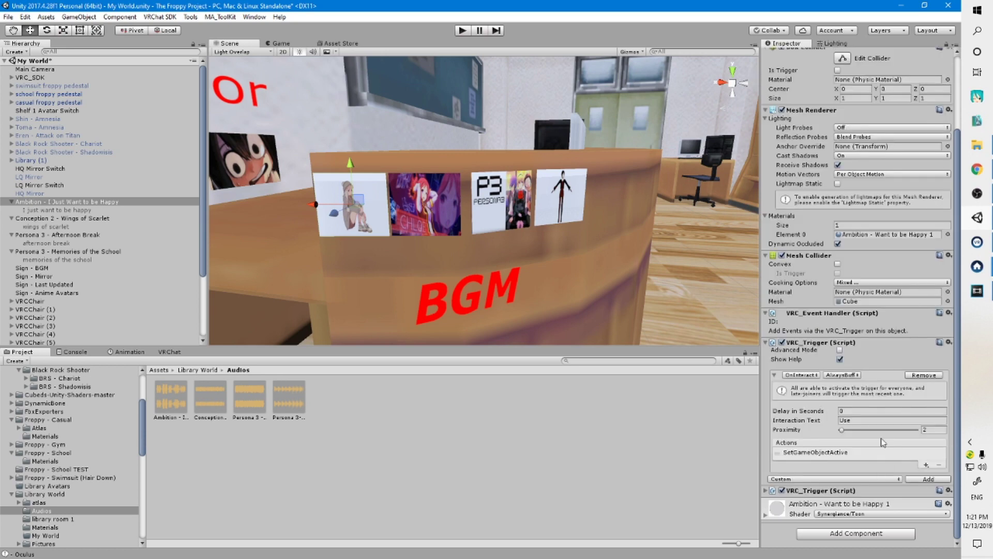
left_click(766, 490)
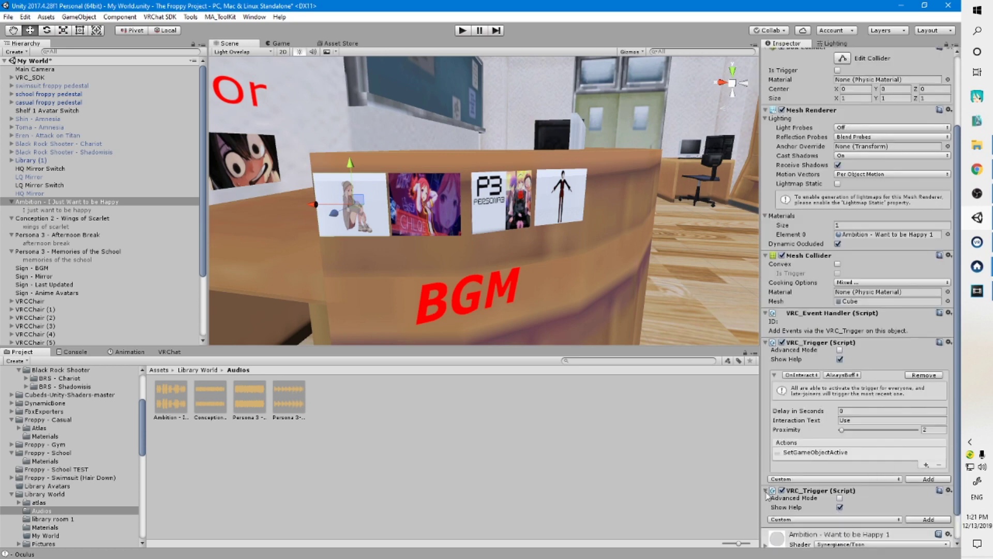
Give the second trigger an OnInteract entry with a SetGameObjectActive action, operation False.
left_click(900, 520)
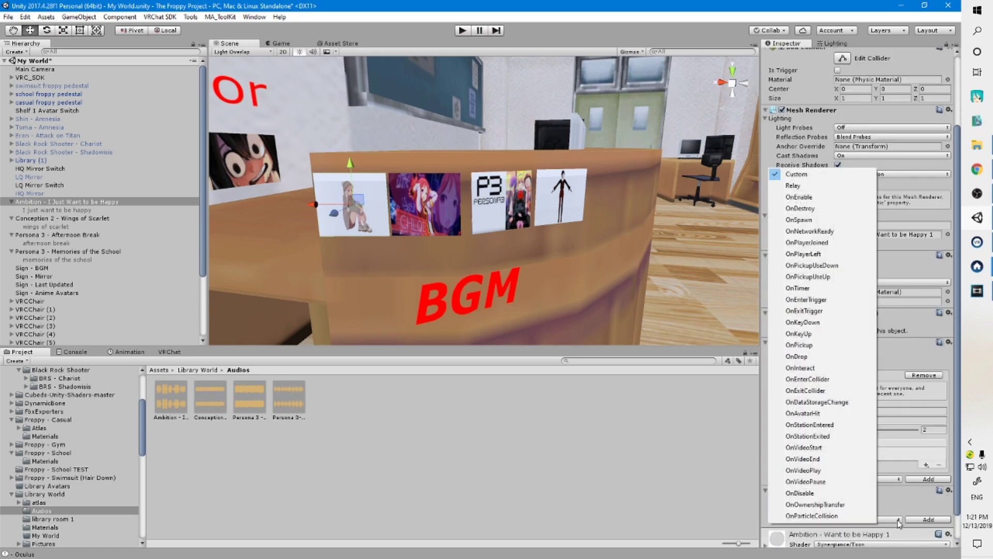
left_click(819, 370)
left_click(928, 520)
scroll(899, 474, "down", 5)
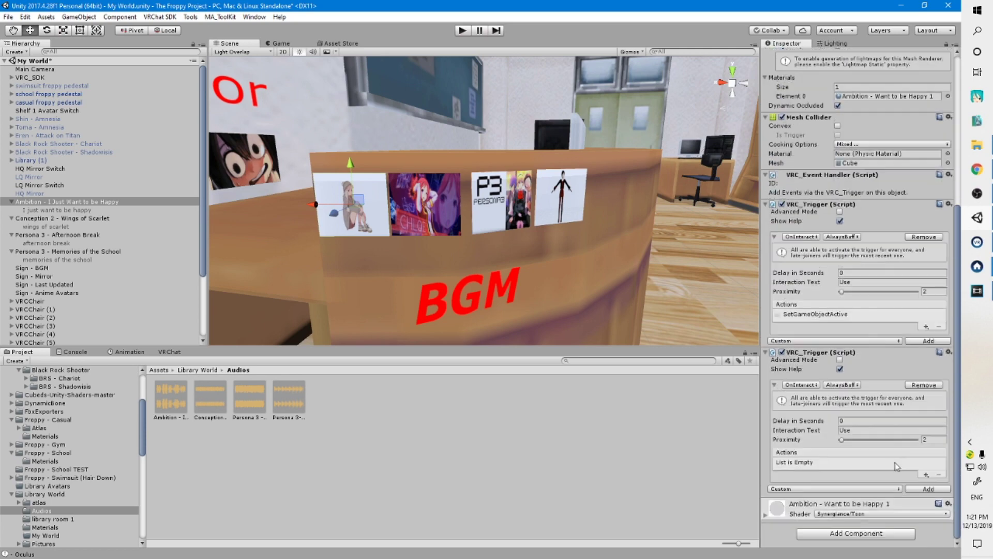
left_click(926, 474)
mouse_move(913, 481)
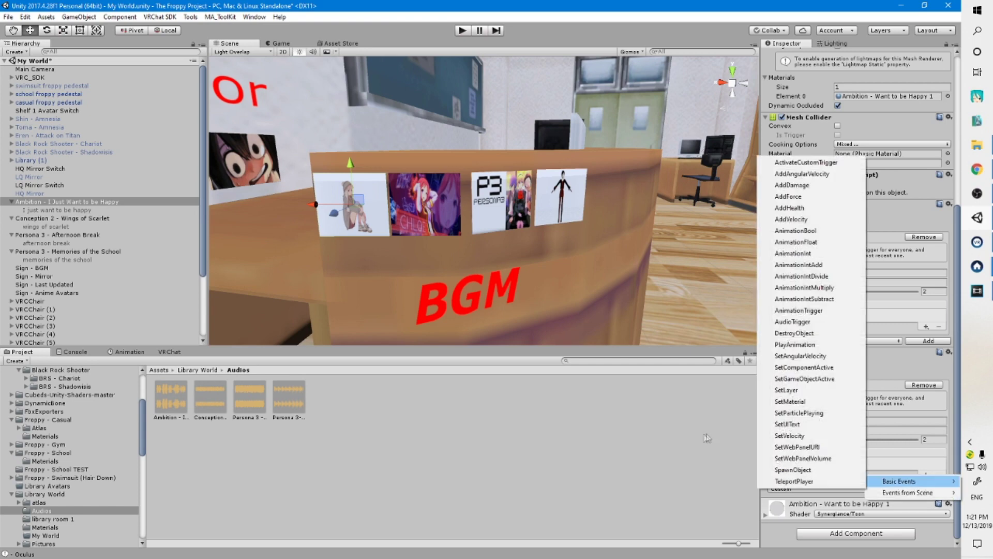
left_click(804, 379)
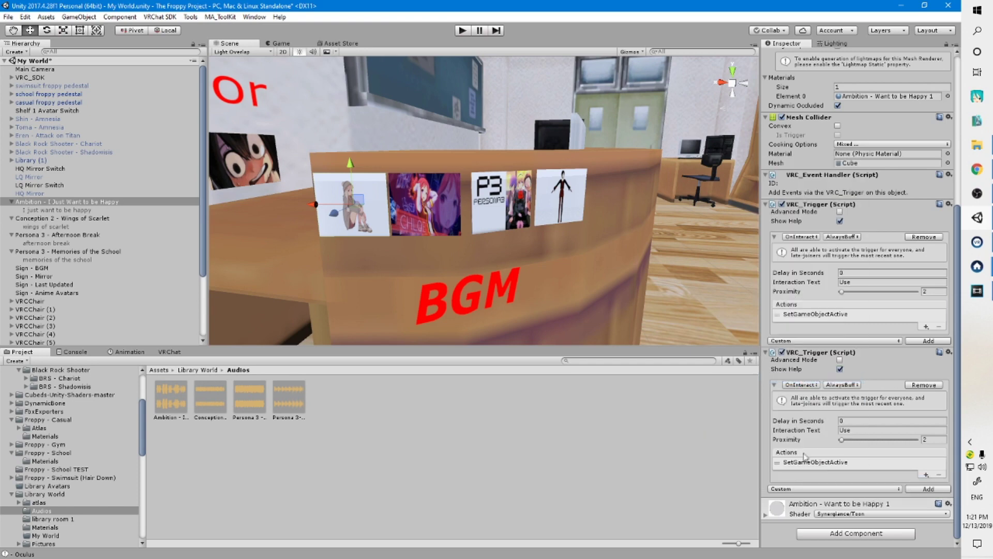
left_click(783, 464)
scroll(795, 460, "down", 3)
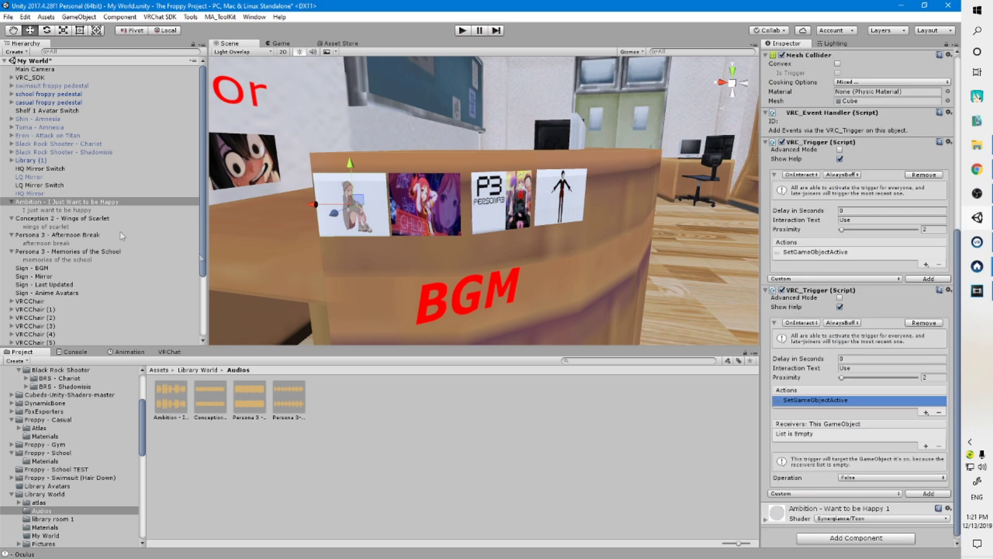
Add wings of scarlet, afternoon break and memories of the school as the second action's receivers.
left_click(46, 227)
left_click_drag(46, 227, 790, 424)
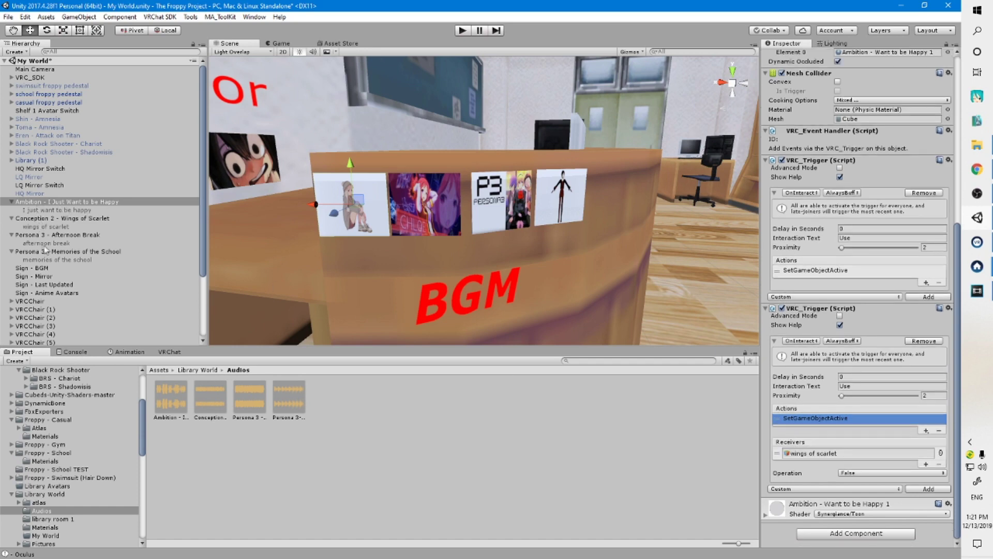
left_click_drag(46, 242, 790, 444)
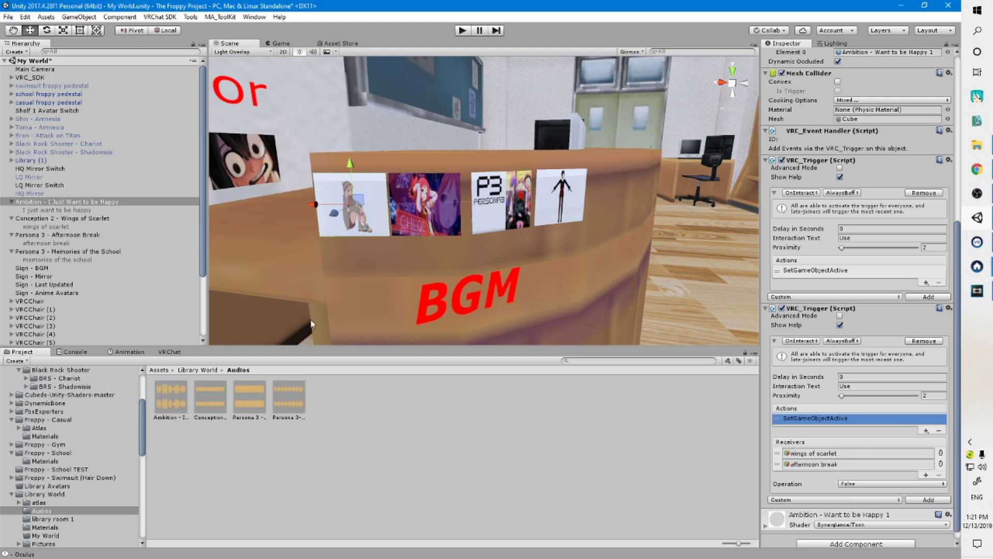
left_click_drag(41, 263, 790, 448)
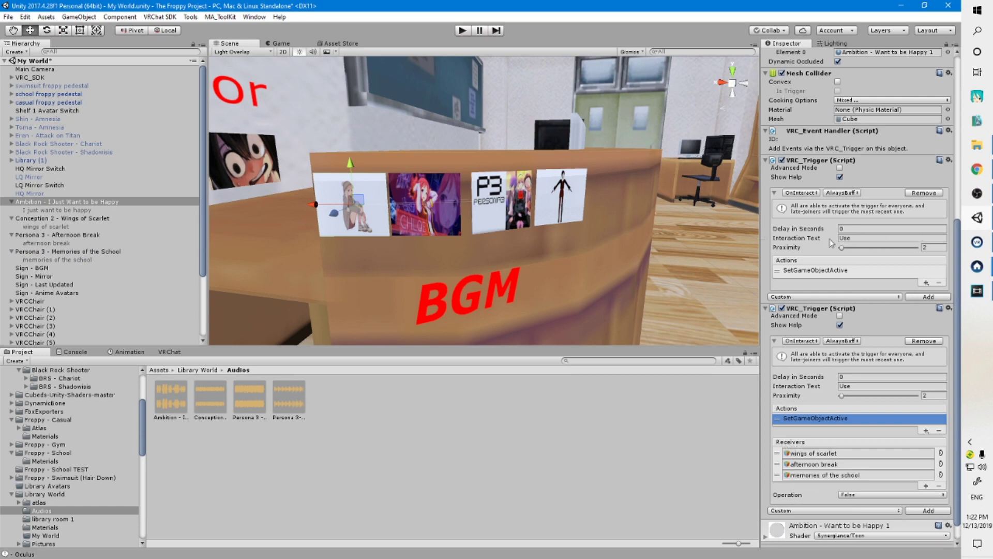
left_click(778, 272)
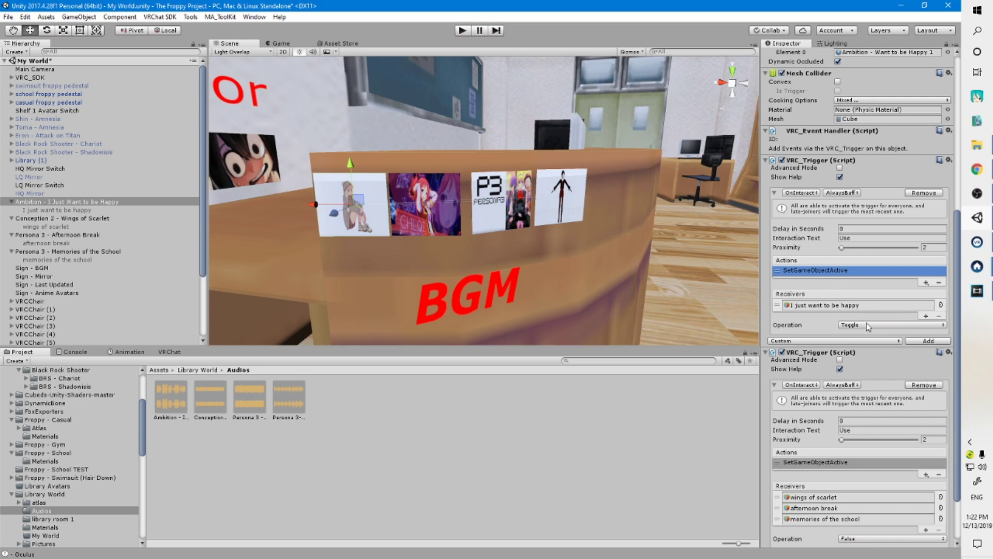
Enable Advanced Mode on both of the Ambition cube's VRC_Triggers.
scroll(824, 456, "down", 3)
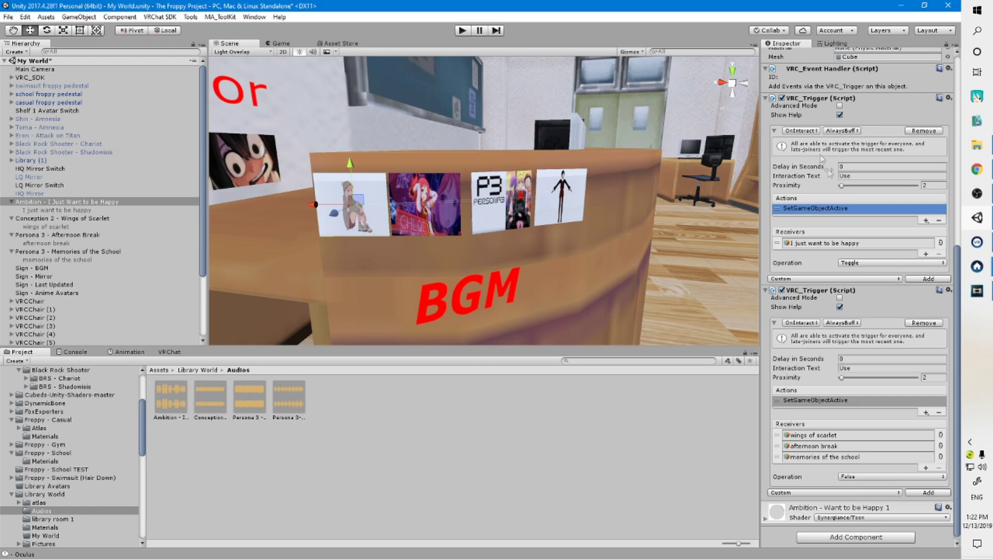
left_click(839, 106)
left_click(839, 106)
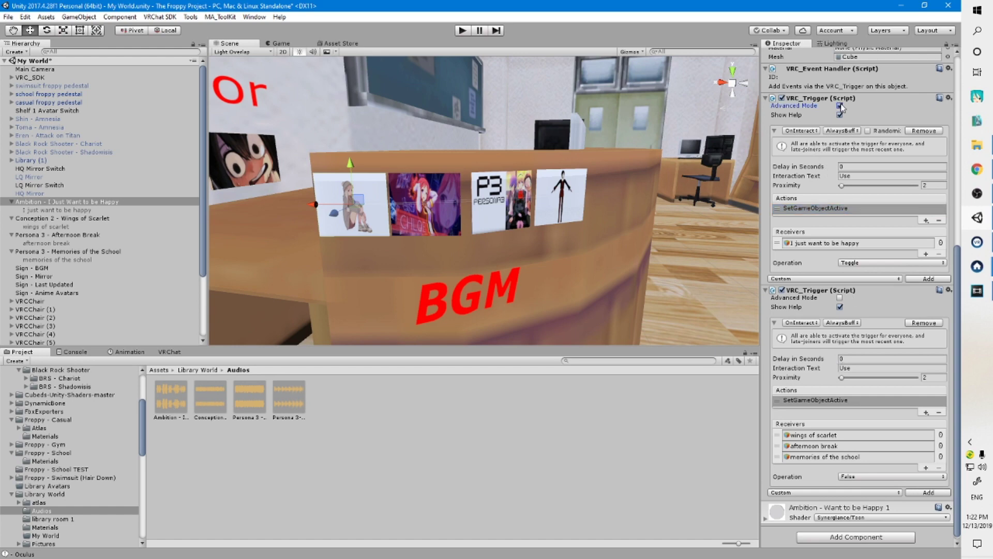
left_click(839, 298)
Change both triggers' broadcast type from AlwaysBufferOne to Local.
left_click(857, 133)
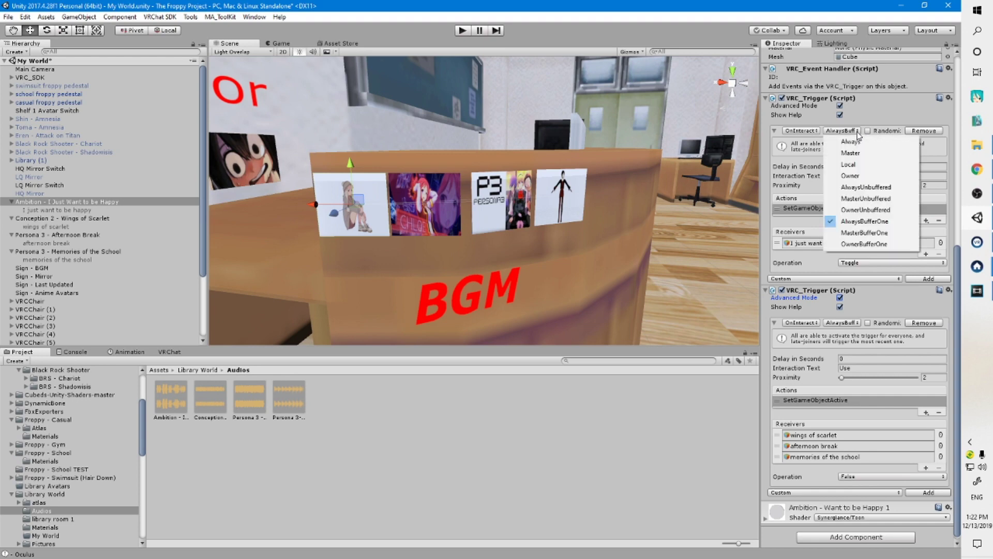
left_click(860, 165)
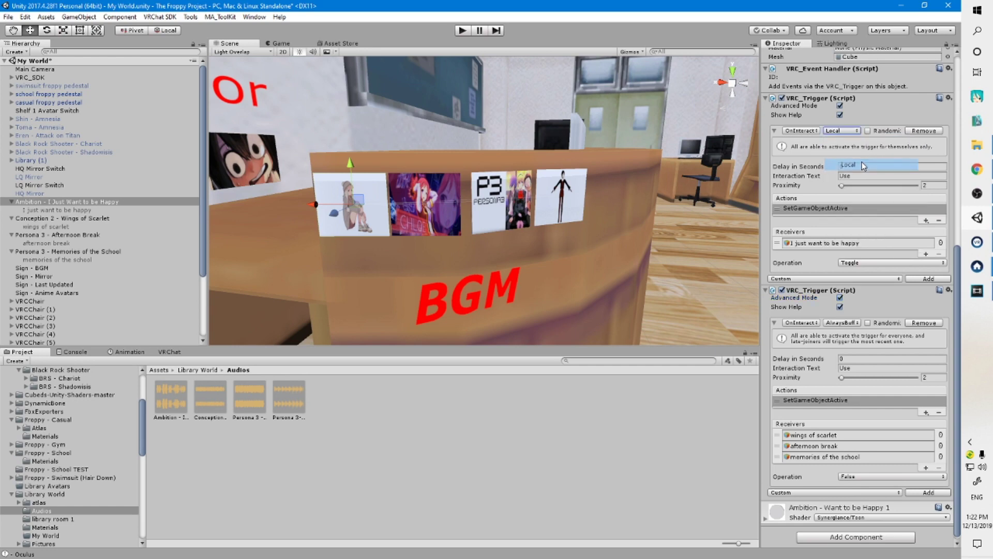
left_click(856, 324)
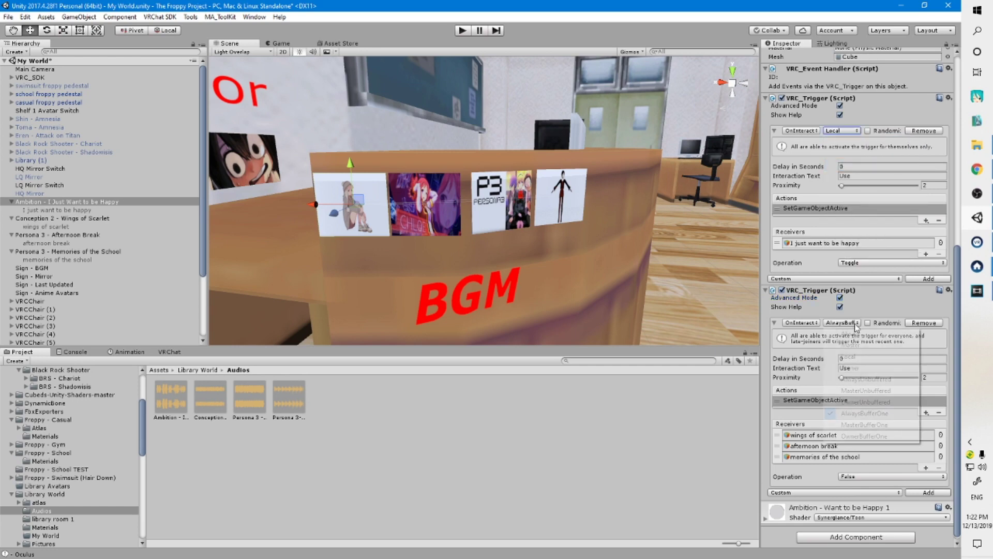
left_click(860, 357)
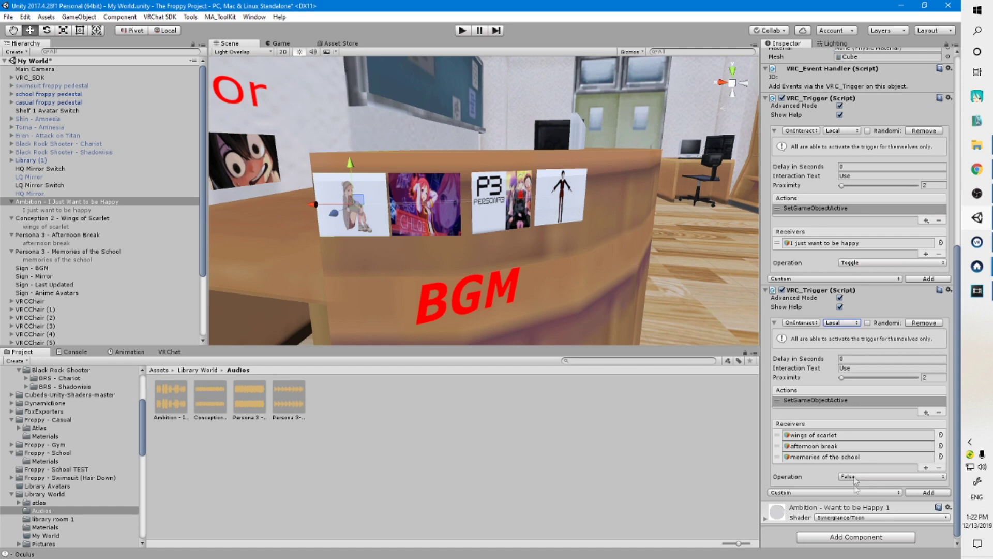
scroll(846, 326, "down", 1)
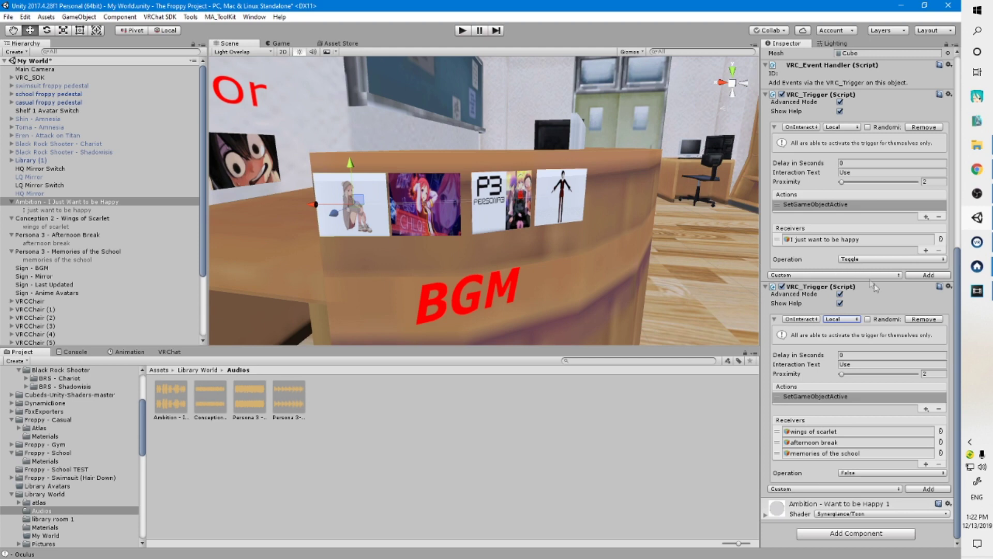
left_click(43, 219)
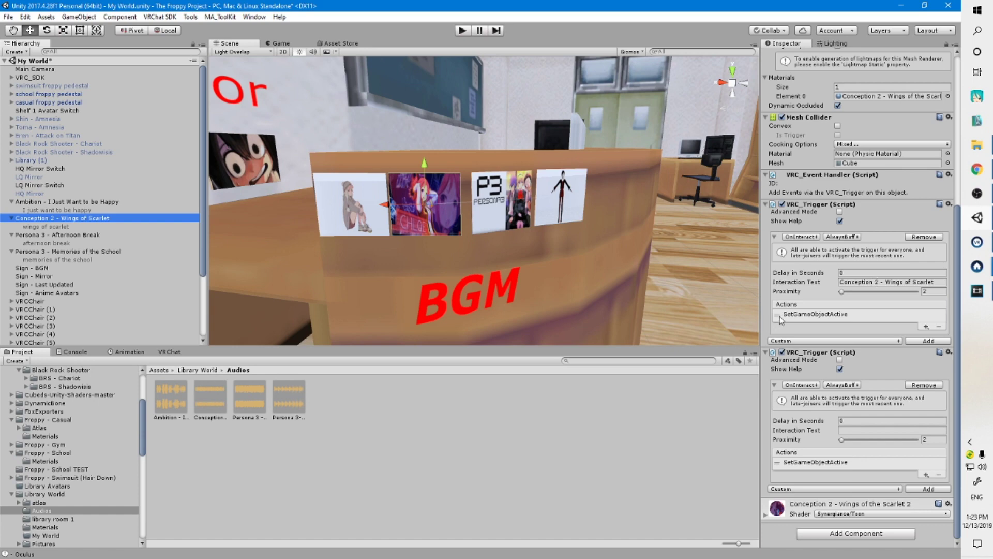
Review the receivers and operations on both of the Conception 2 cube's triggers.
left_click(807, 313)
scroll(821, 354, "down", 2)
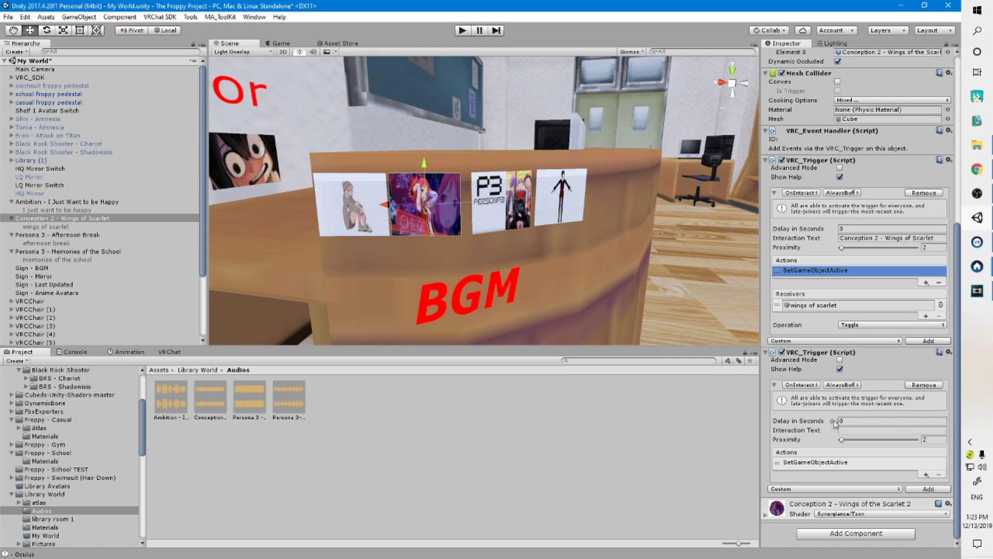
left_click(807, 462)
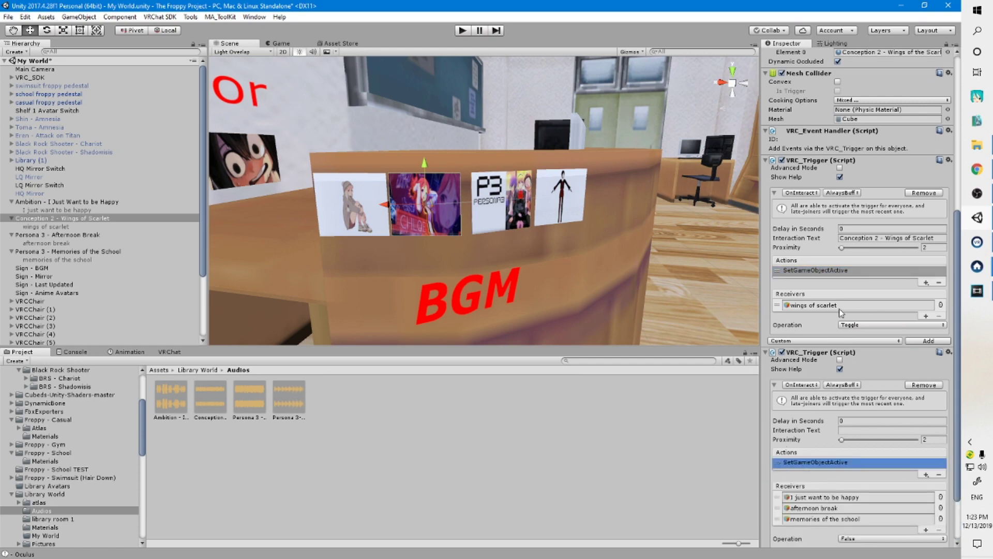
left_click(865, 420)
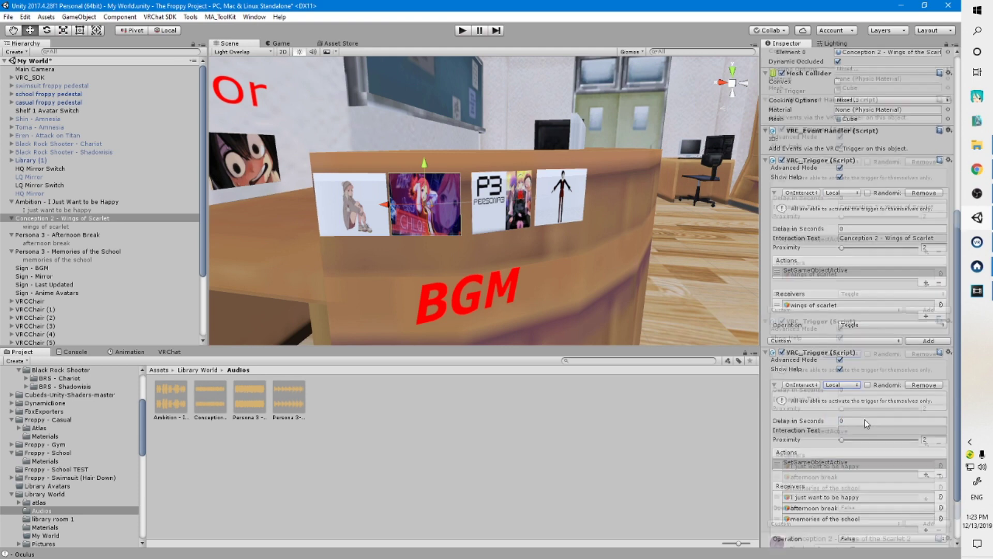
scroll(863, 424, "down", 3)
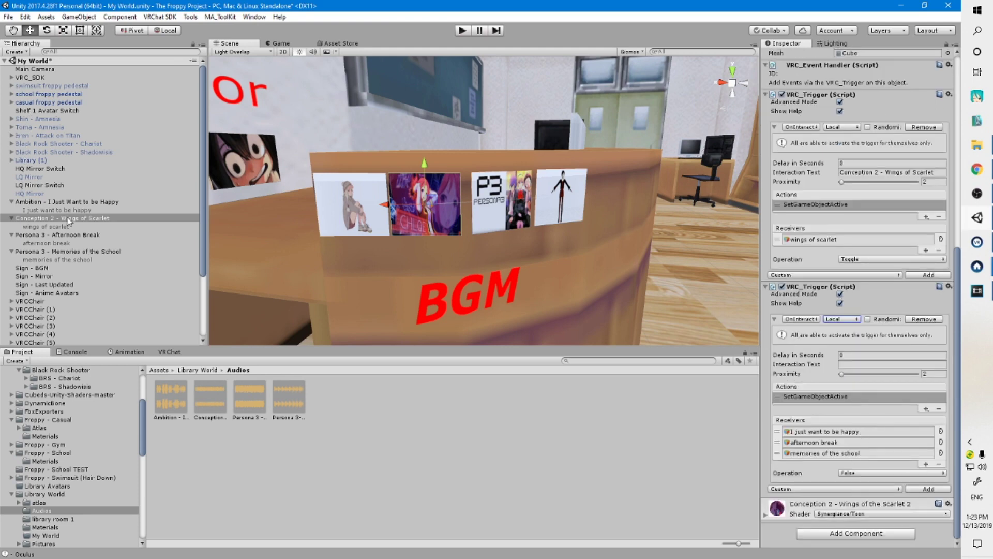
left_click(62, 235)
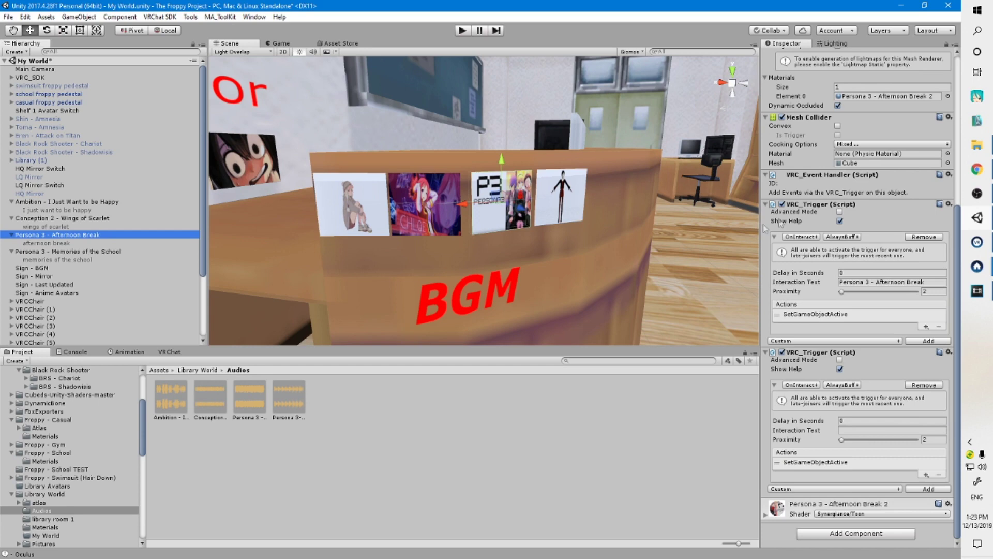
Turn on Advanced Mode for Afternoon Break's two triggers and set both broadcasts to Local.
left_click(840, 212)
left_click(847, 237)
left_click(849, 269)
left_click(841, 385)
left_click(840, 360)
left_click(841, 385)
left_click(848, 416)
Turn on Advanced Mode for Memories of the School's two triggers and set both broadcasts to Local.
left_click(52, 252)
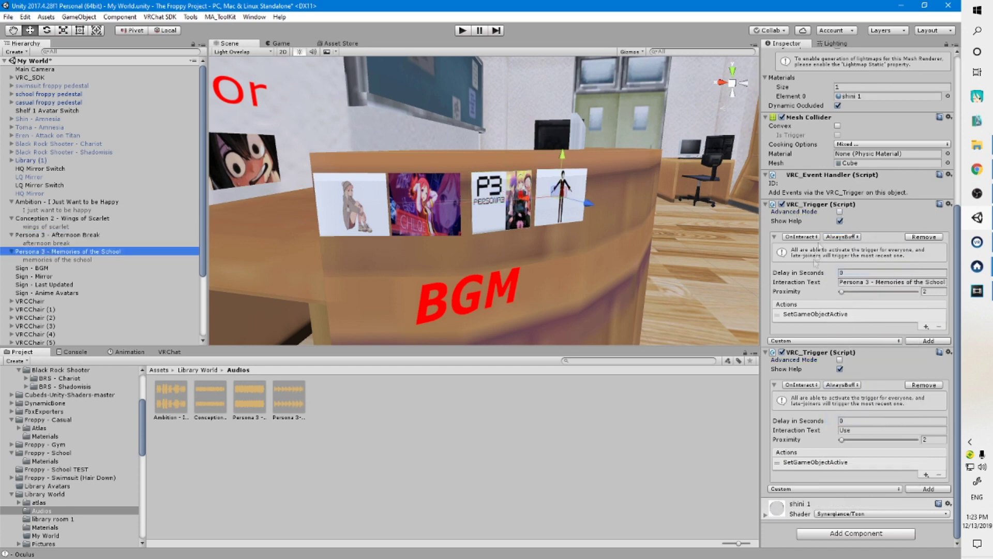
left_click(847, 237)
left_click(849, 269)
left_click(841, 384)
left_click(848, 418)
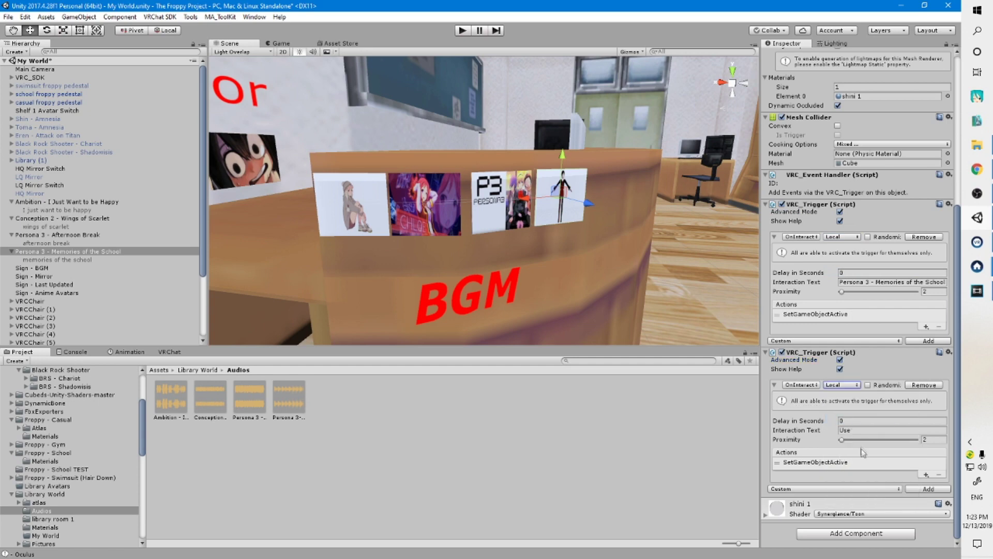
left_click(62, 202)
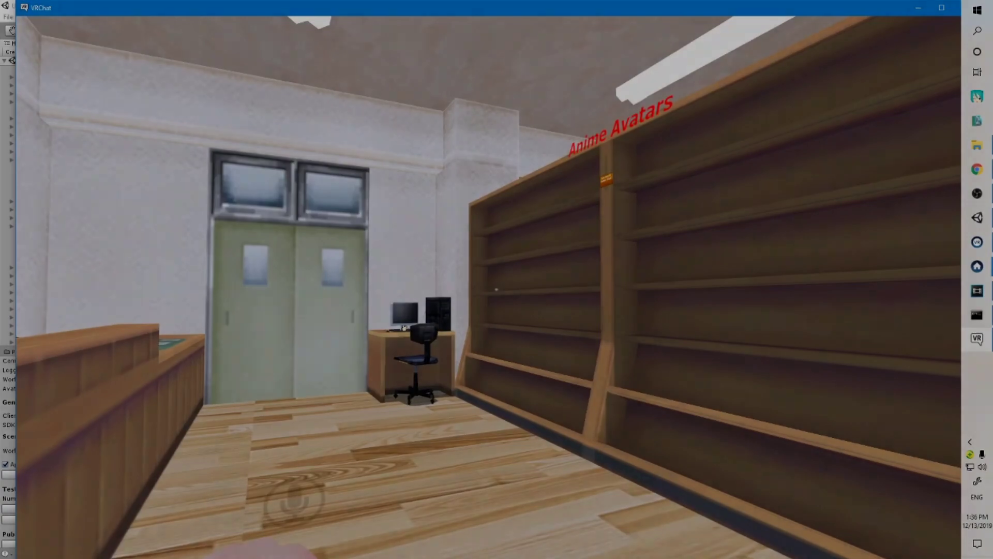
Walk to the BGM counter in VRChat and aim at each song cube to bring up its interact prompt.
key("w")
key("s")
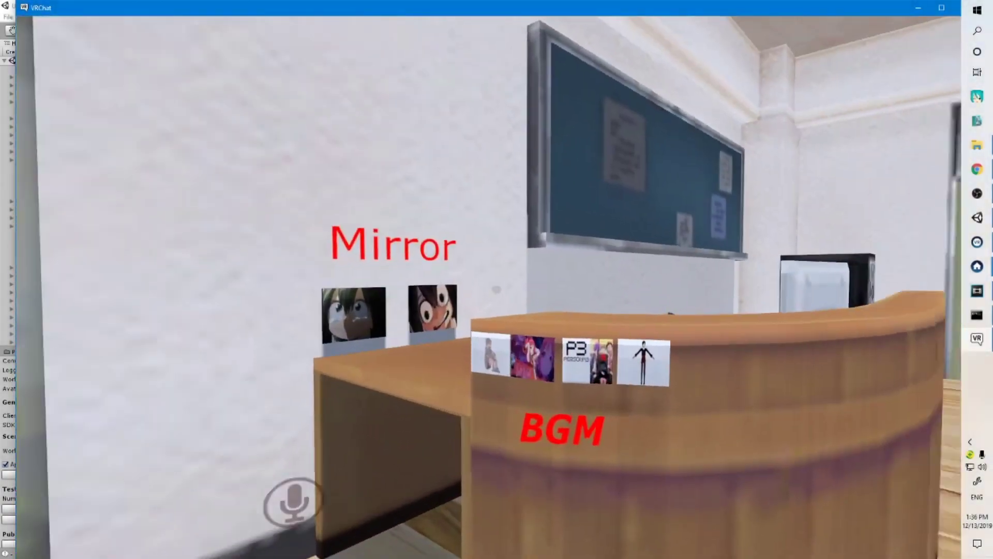
key("w")
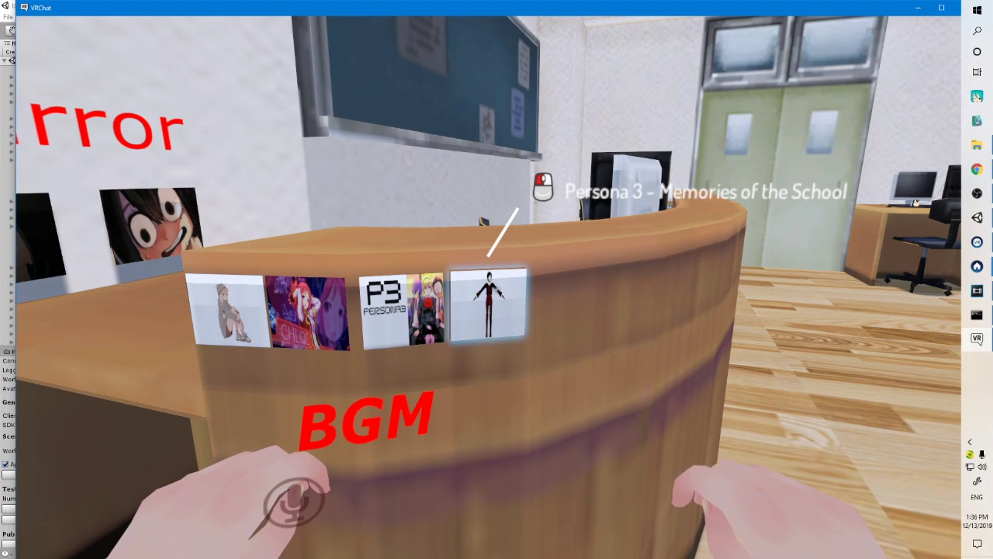
key("s")
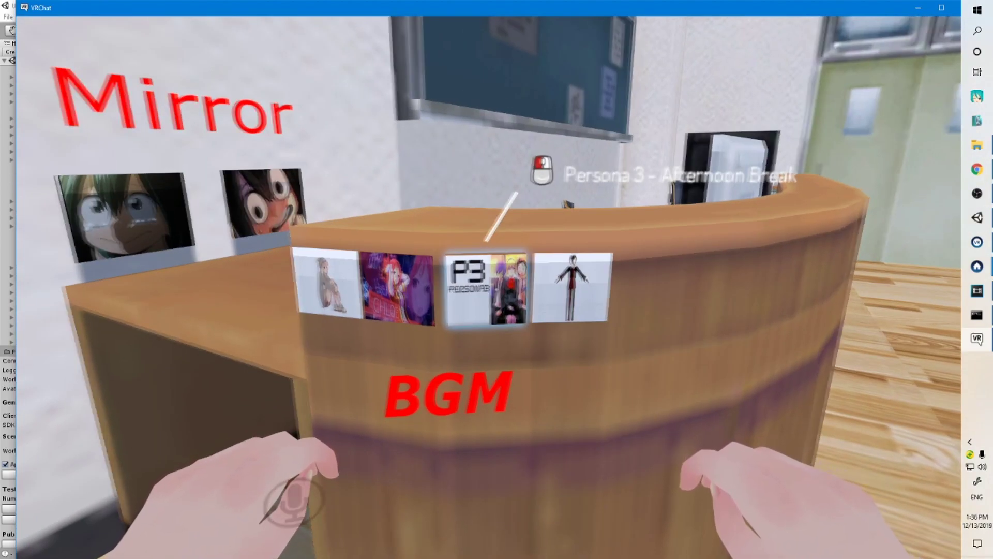
key("w")
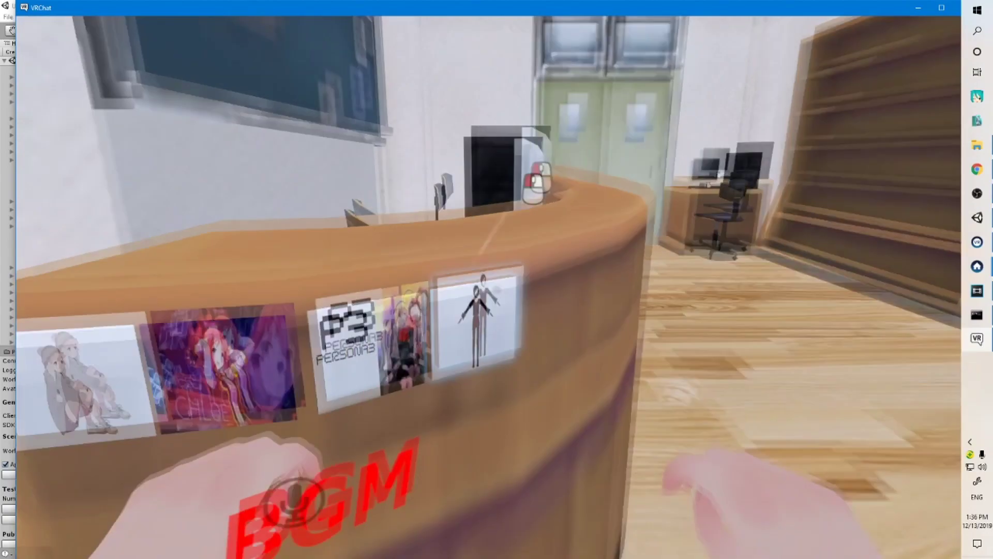
key("s")
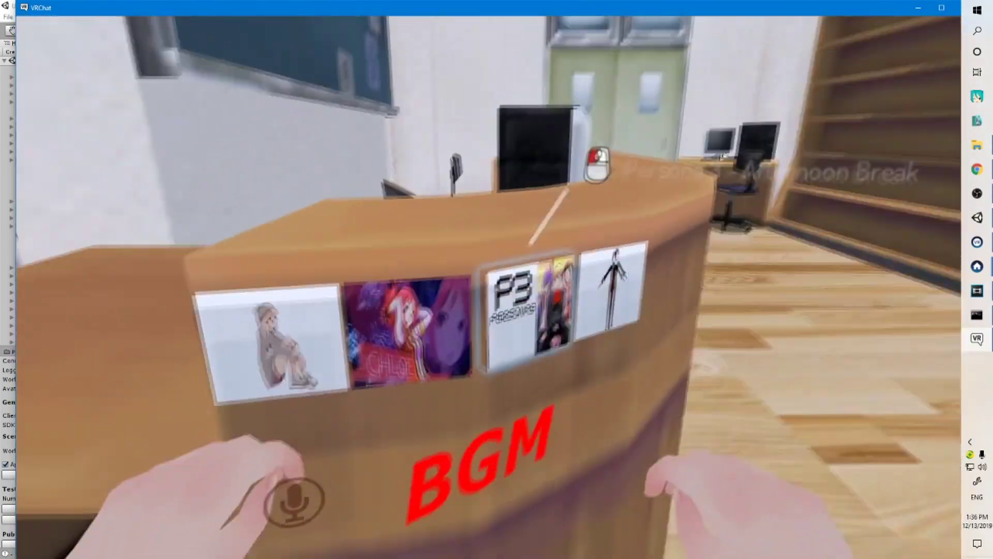
key("s")
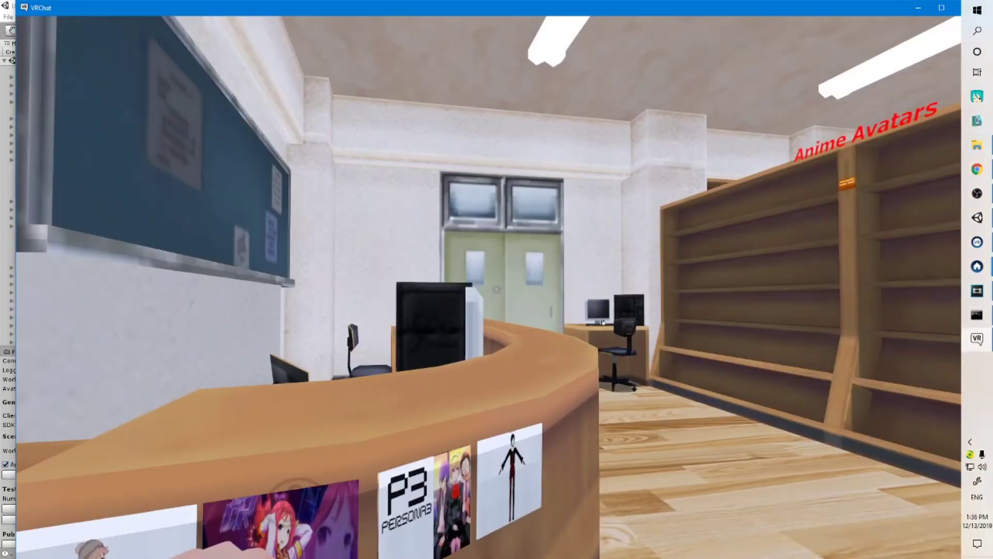
key("w")
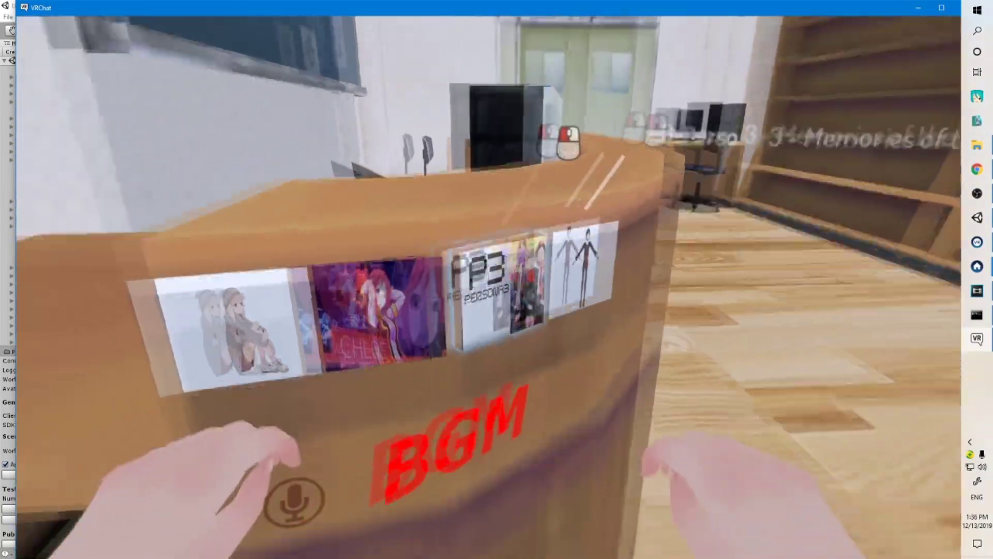